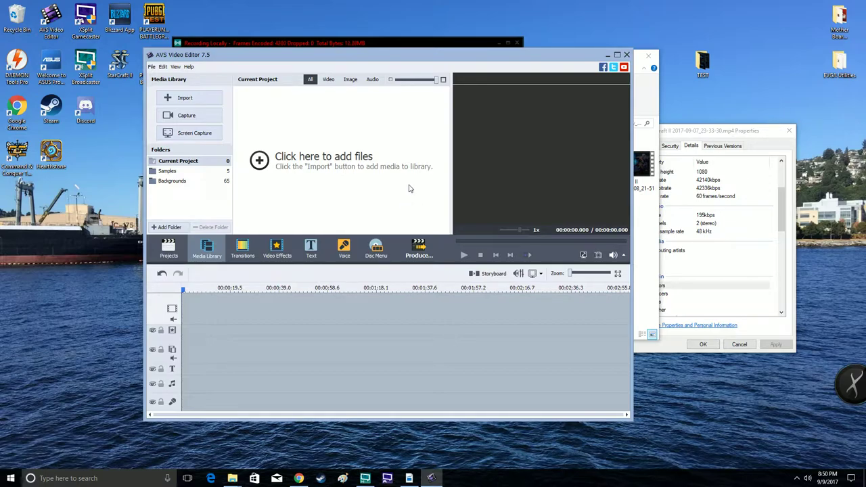
# Drag the StarCraft II mp4 from the TEST folder into the AVS media library
pyautogui.click(648, 252)
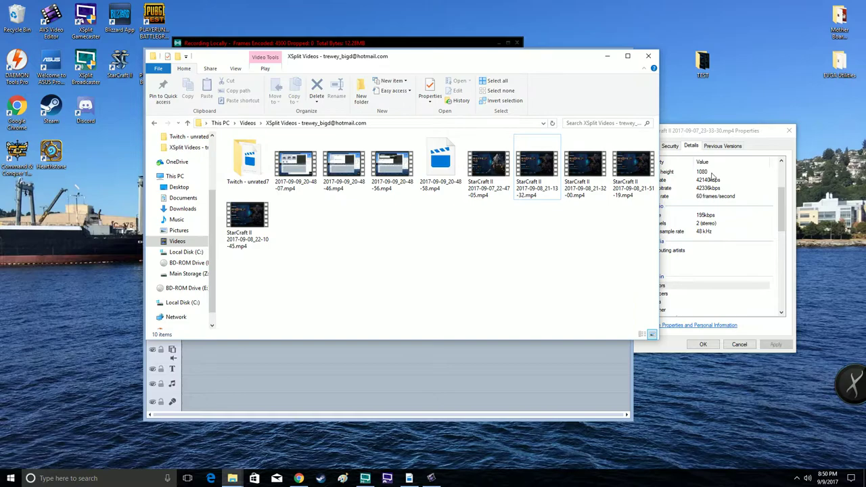
pyautogui.hotkey('alt', 'Tab')
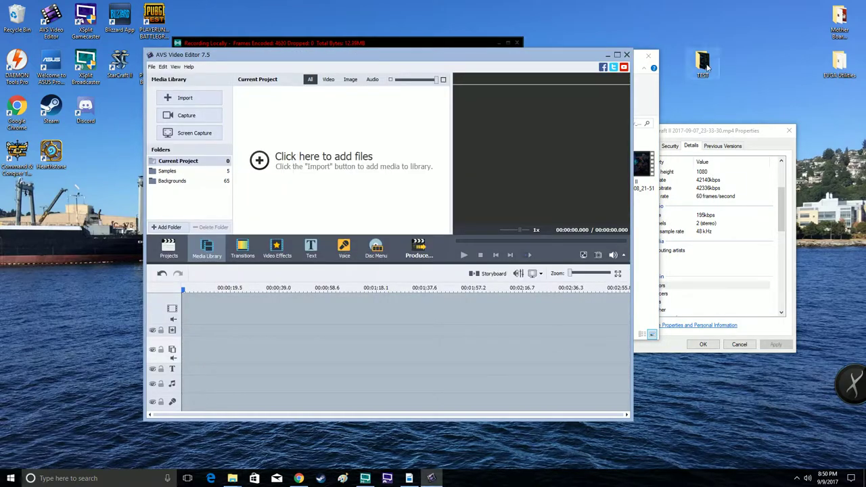
pyautogui.doubleClick(708, 65)
pyautogui.moveTo(508, 170)
pyautogui.mouseDown()
pyautogui.moveTo(567, 145)
pyautogui.moveTo(692, 64)
pyautogui.mouseUp()
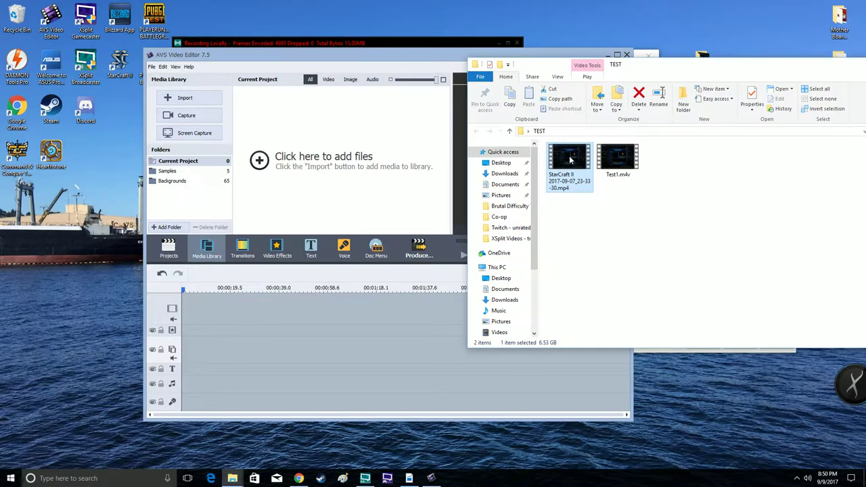
pyautogui.moveTo(347, 332); pyautogui.dragTo(296, 353)
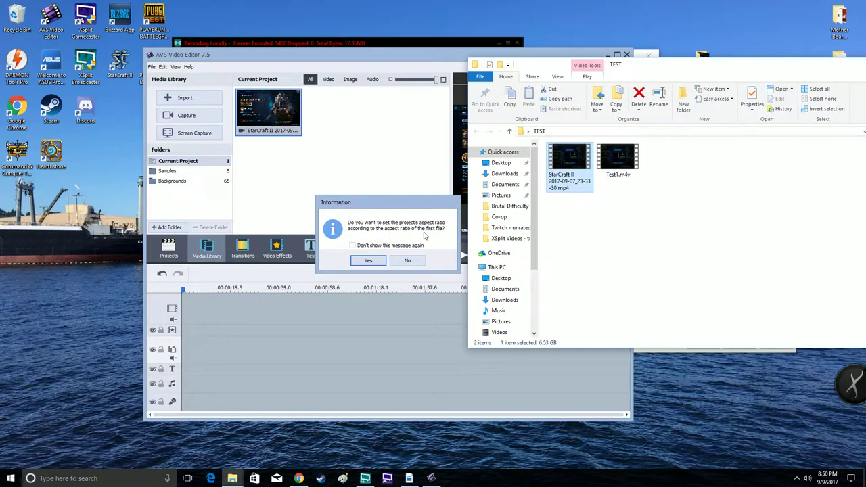
pyautogui.click(373, 262)
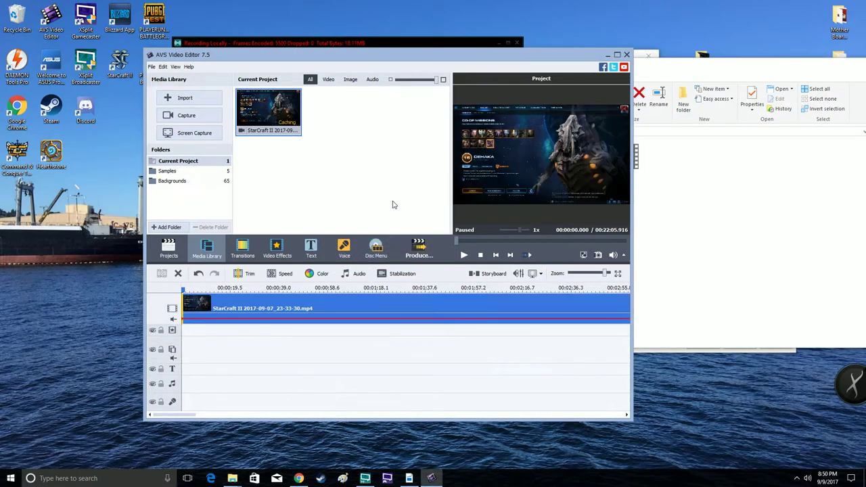
pyautogui.click(189, 99)
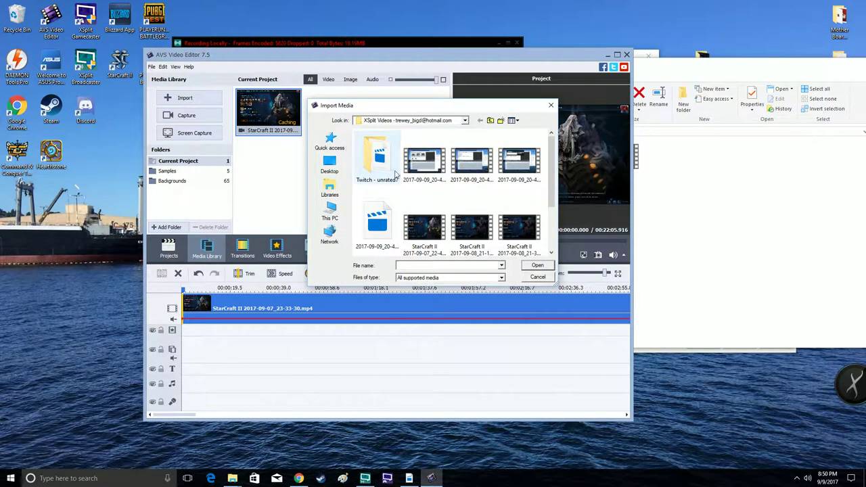
pyautogui.scroll(-1, 406, 170)
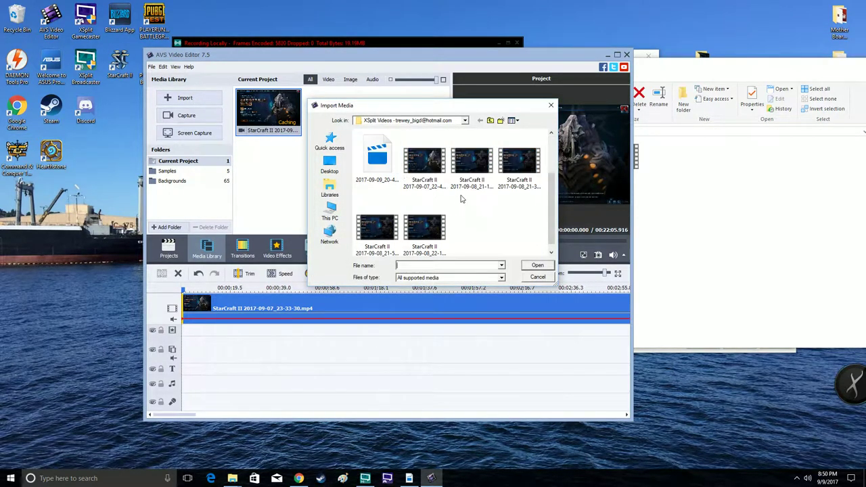
pyautogui.click(537, 276)
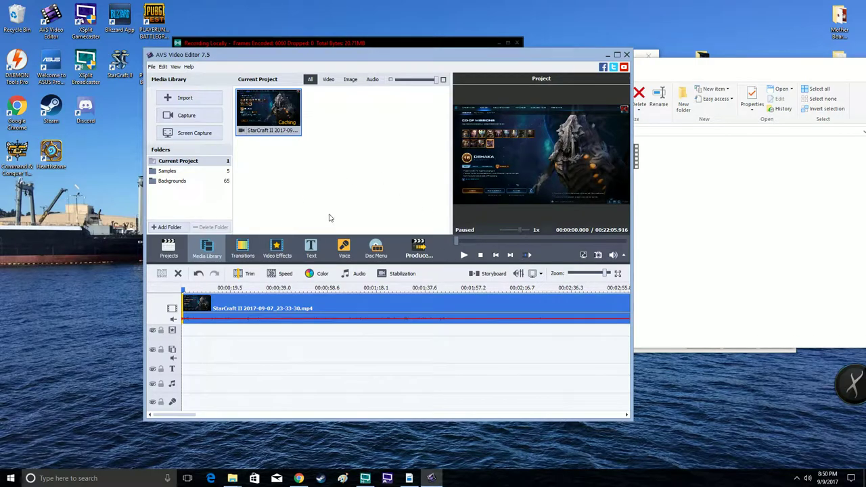
pyautogui.click(672, 192)
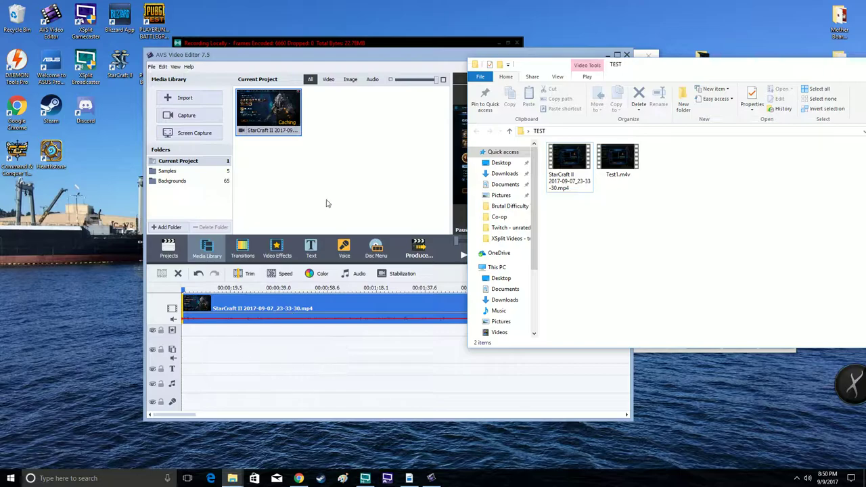
pyautogui.click(359, 58)
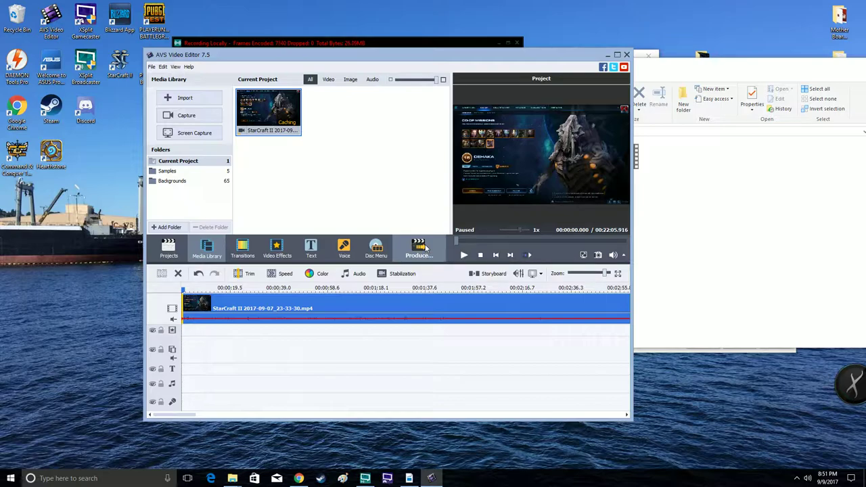
# Produce the project as a File and advance to the MP4 video file parameters
pyautogui.click(425, 249)
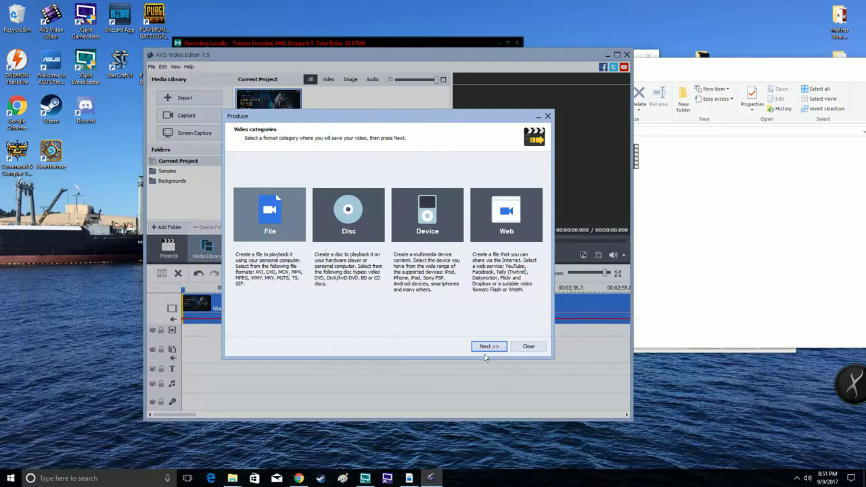
pyautogui.click(492, 348)
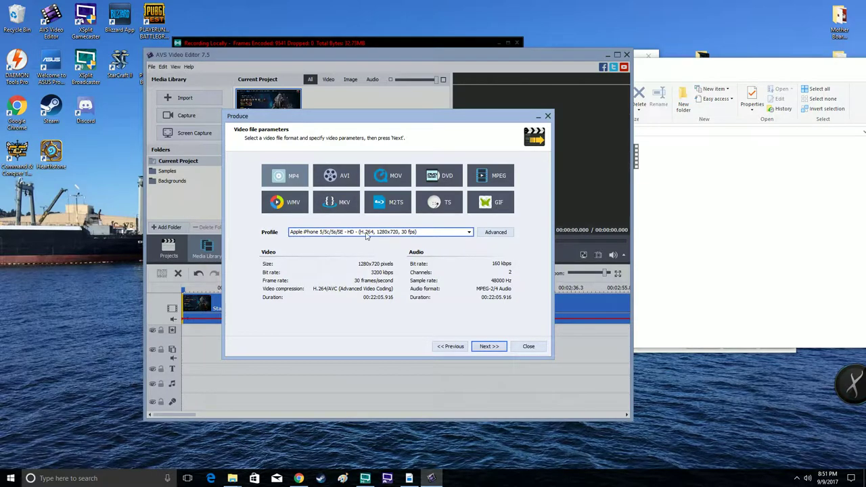
# Choose the Apple iPhone 6/6s/7 Full HD (H.264, 1920x1080, 30 fps) profile
pyautogui.click(470, 233)
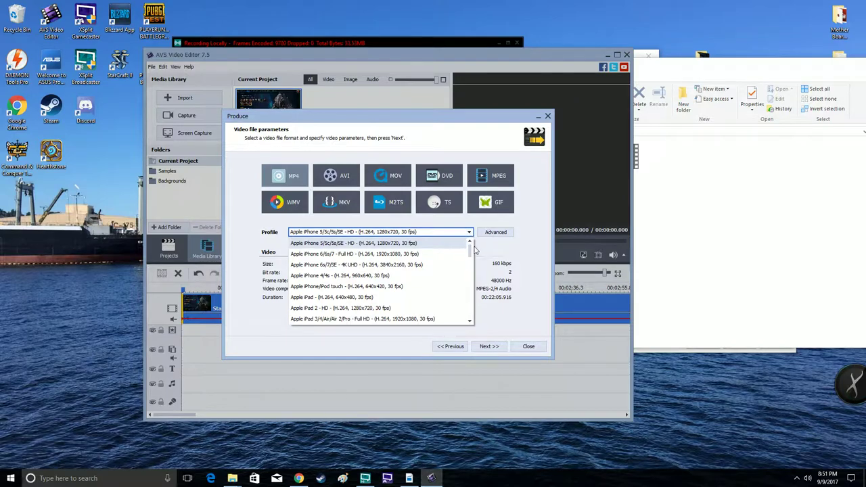
pyautogui.moveTo(471, 258); pyautogui.dragTo(468, 251)
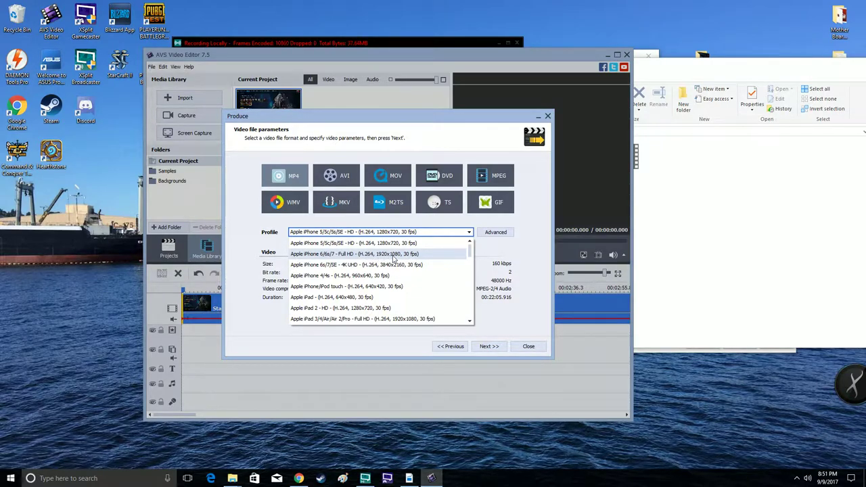
pyautogui.click(395, 256)
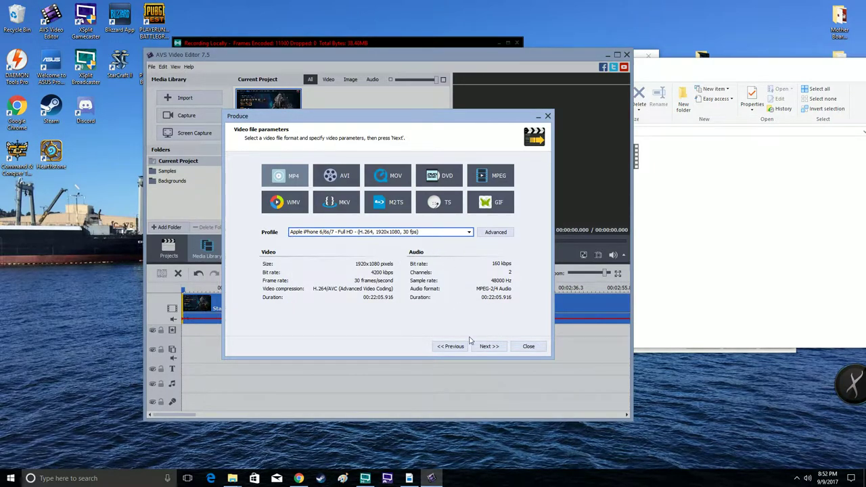
# Set the advanced frame rate to 60 fps, then select the original StarCraft II mp4 in TEST
pyautogui.click(496, 233)
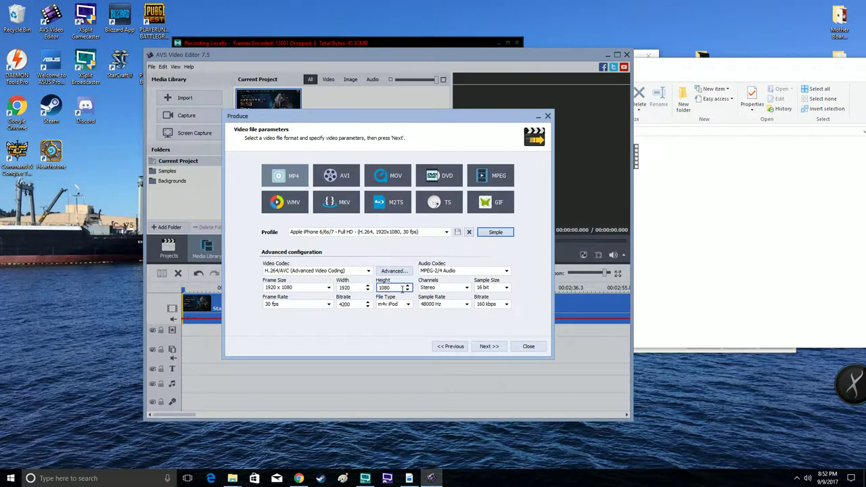
pyautogui.click(329, 304)
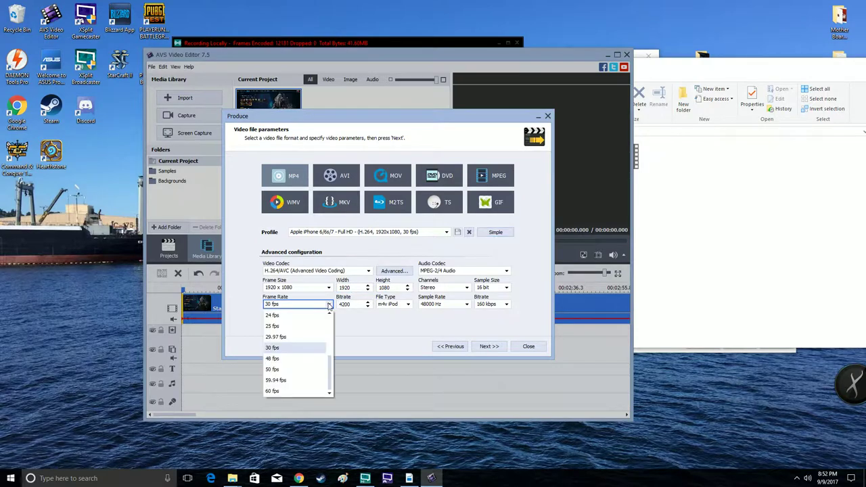
pyautogui.click(273, 391)
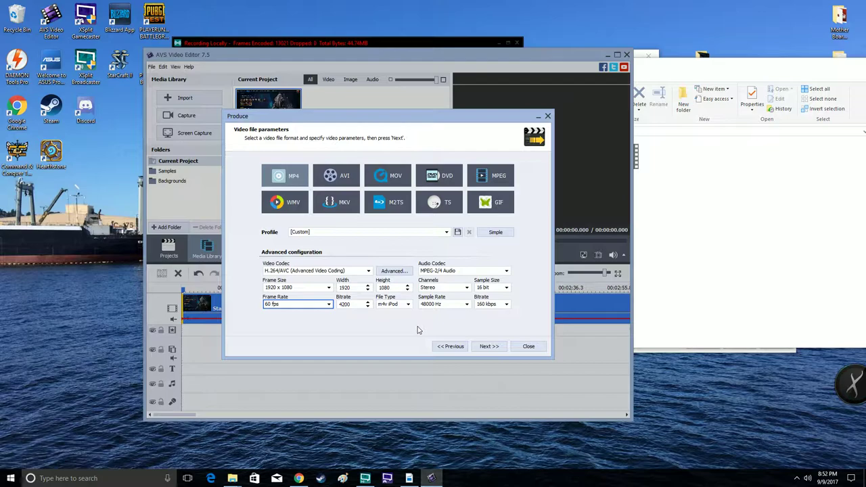
pyautogui.click(706, 223)
pyautogui.click(572, 163)
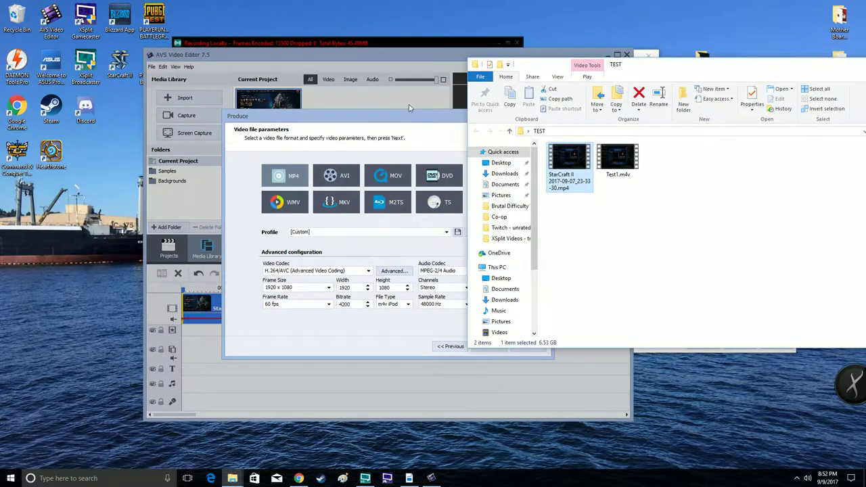
# Open the original clip's Properties Details tab beside the Produce window
pyautogui.rightClick(565, 159)
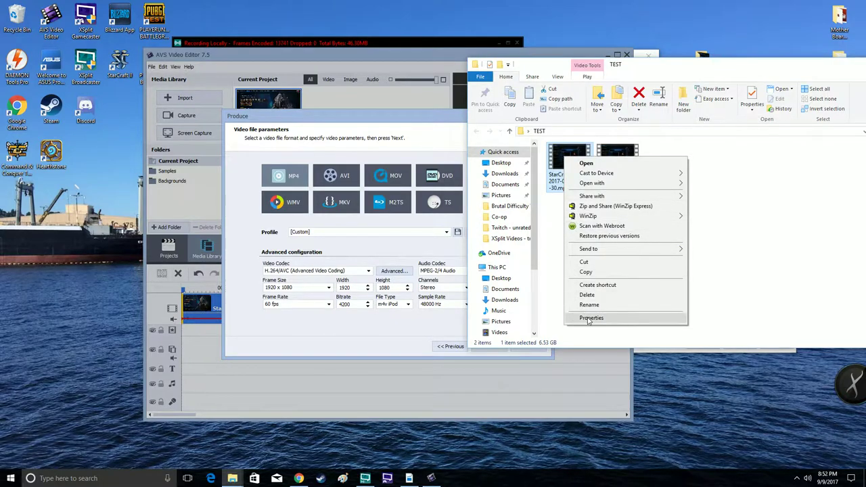
pyautogui.click(590, 318)
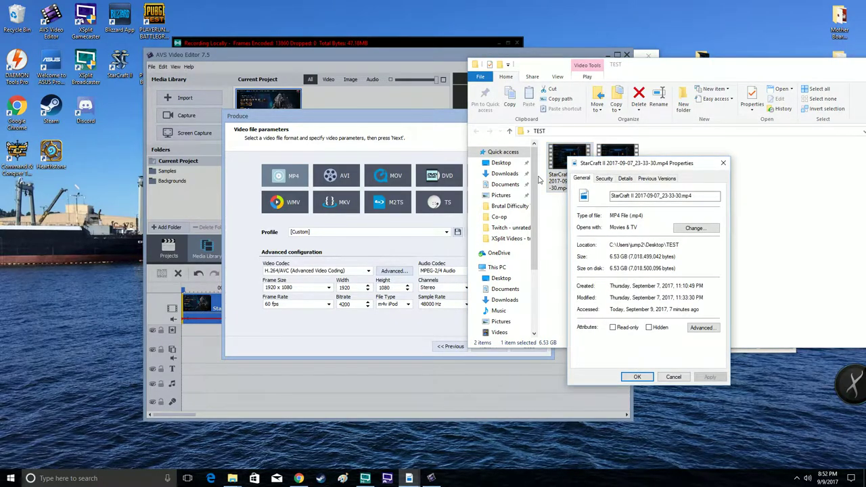
pyautogui.click(535, 404)
pyautogui.moveTo(667, 169); pyautogui.dragTo(766, 150)
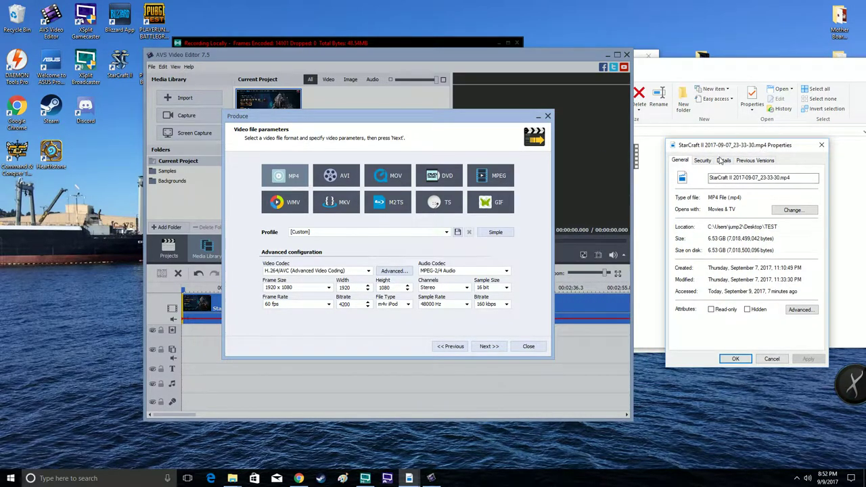
pyautogui.click(724, 161)
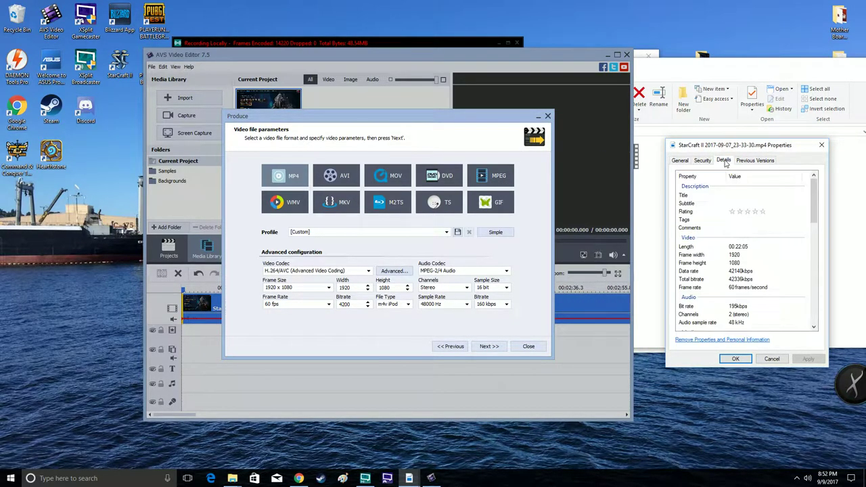
pyautogui.moveTo(723, 145); pyautogui.dragTo(707, 92)
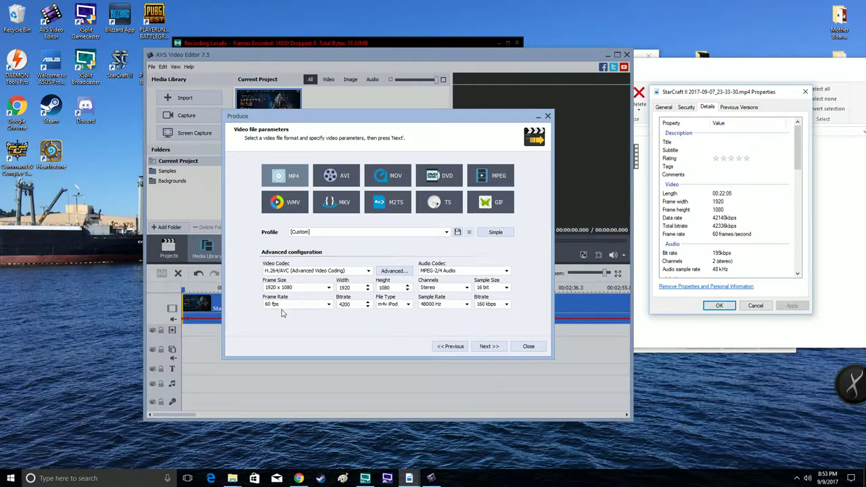
# Enter 42336 as the export video bitrate to match the original's total bitrate
pyautogui.click(345, 305)
pyautogui.click(359, 306)
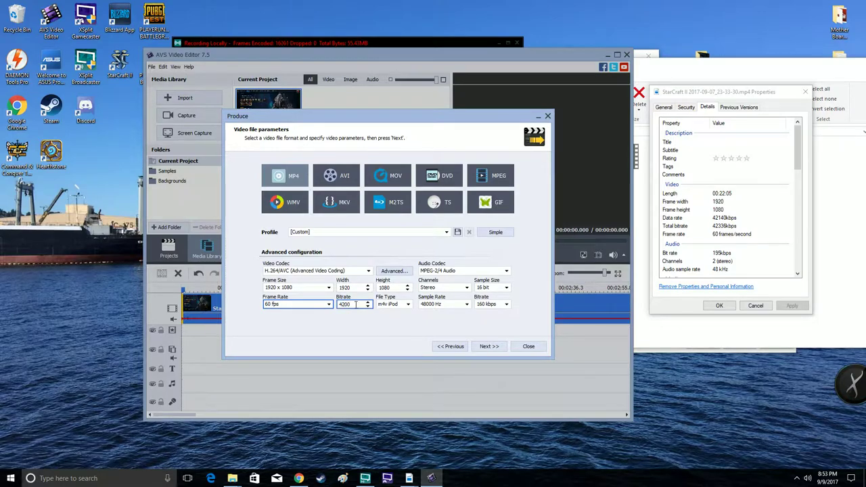
pyautogui.click(357, 305)
pyautogui.click(715, 228)
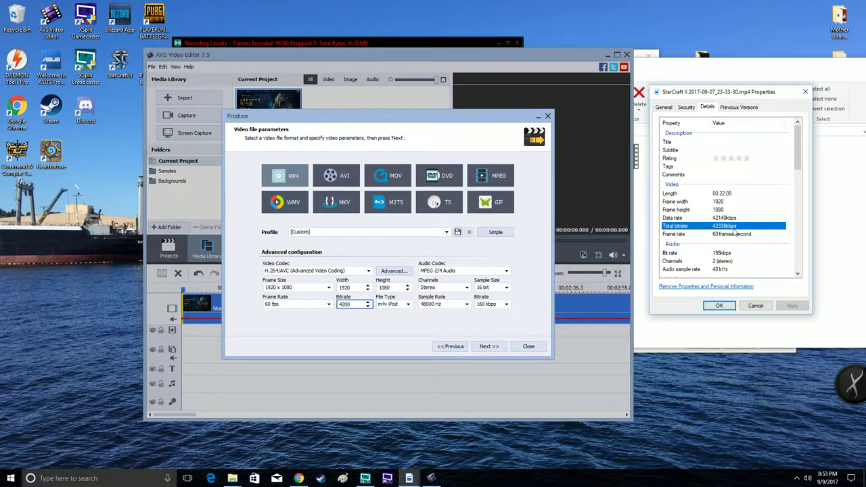
pyautogui.click(357, 304)
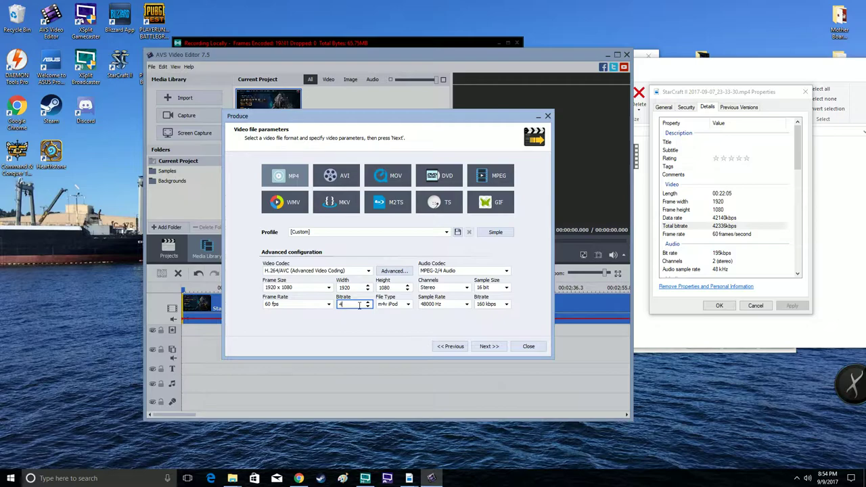
pyautogui.write('2336')
pyautogui.click(400, 306)
pyautogui.moveTo(409, 348)
pyautogui.mouseDown()
pyautogui.moveTo(412, 330)
pyautogui.moveTo(408, 338)
pyautogui.mouseUp()
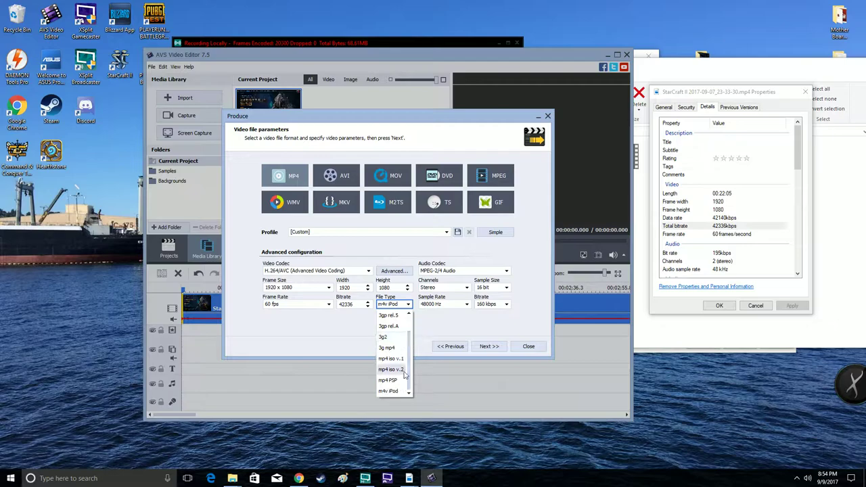
pyautogui.click(457, 346)
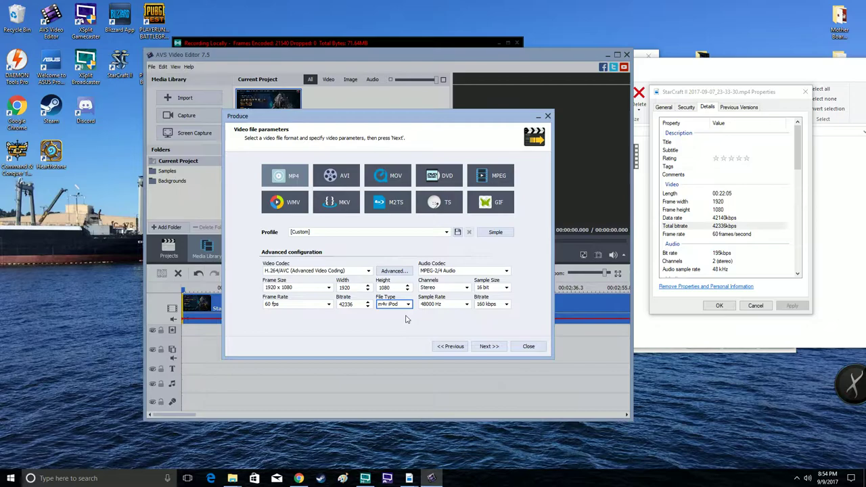
pyautogui.click(403, 305)
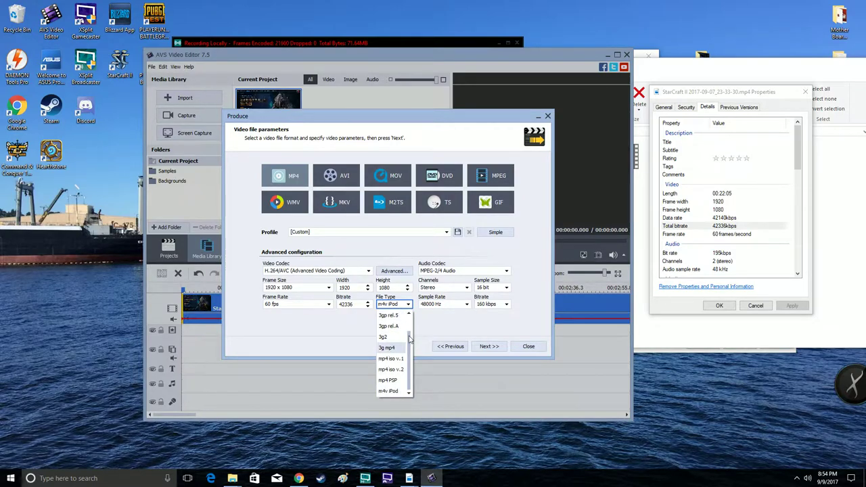
pyautogui.click(368, 335)
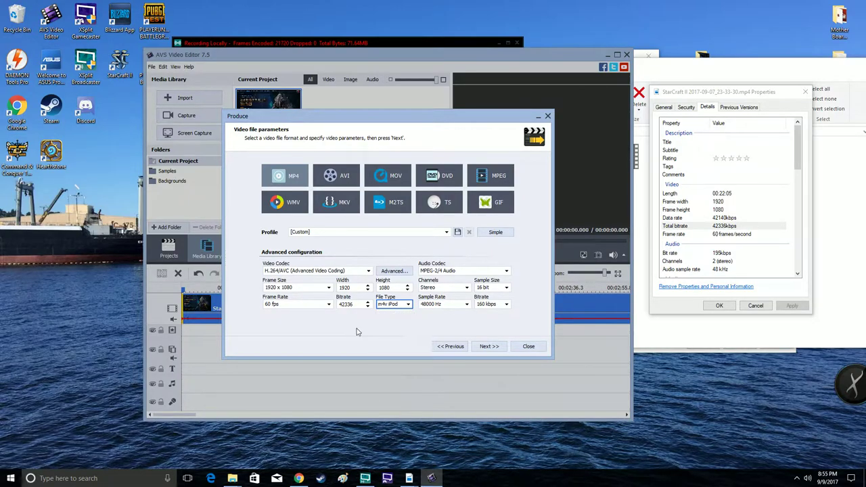
pyautogui.click(398, 304)
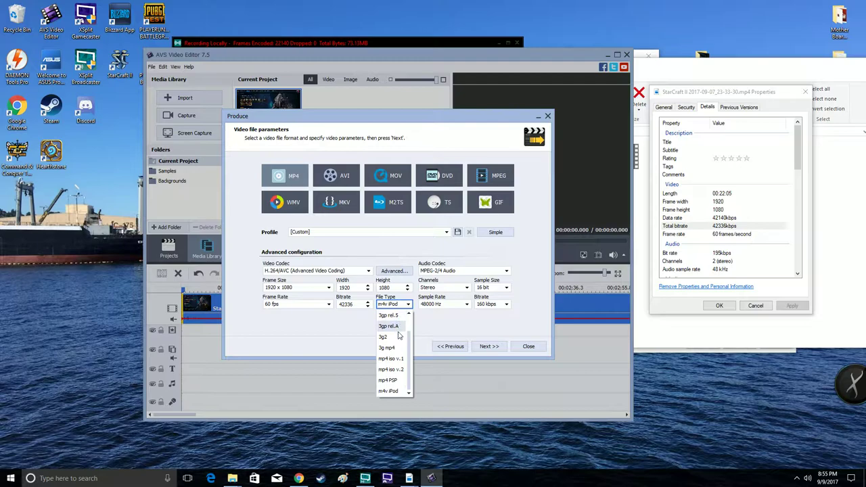
pyautogui.click(423, 323)
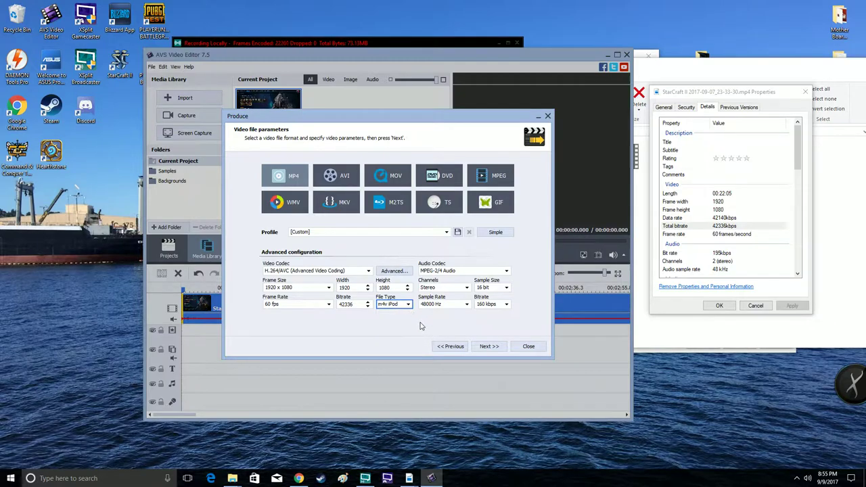
pyautogui.click(408, 305)
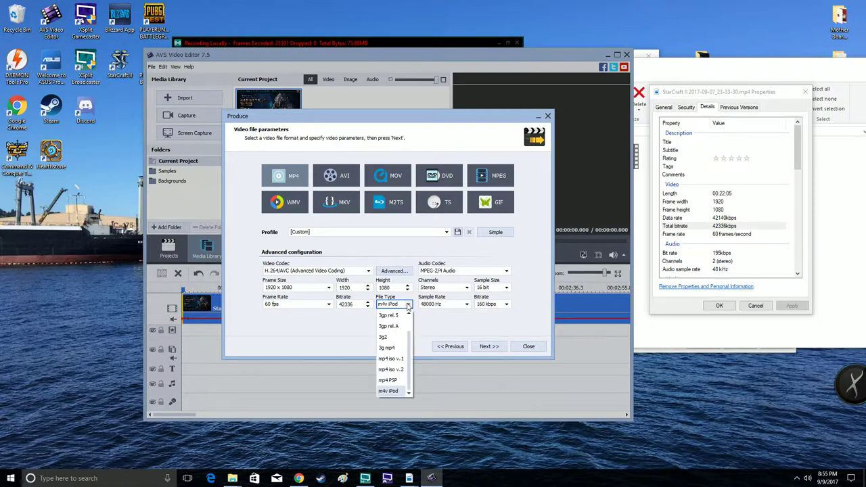
pyautogui.click(344, 332)
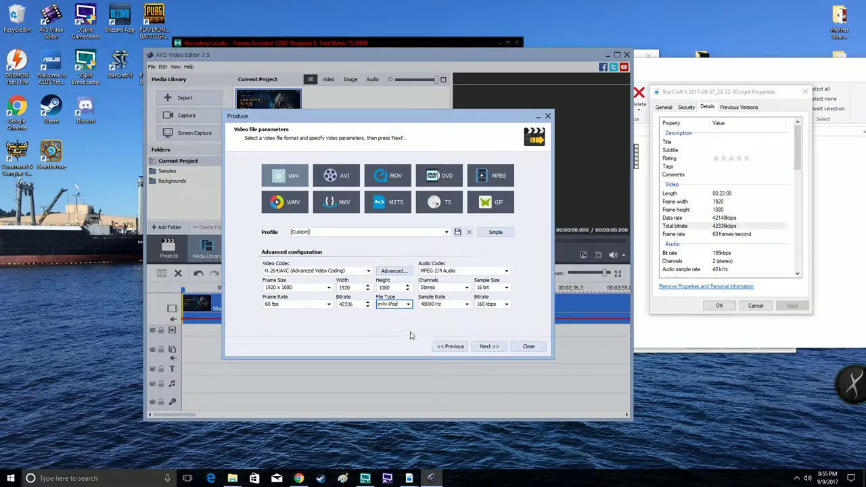
# Keep MPEG-2/4 Audio codec and stereo channels, matching the original clip's audio properties
pyautogui.click(460, 272)
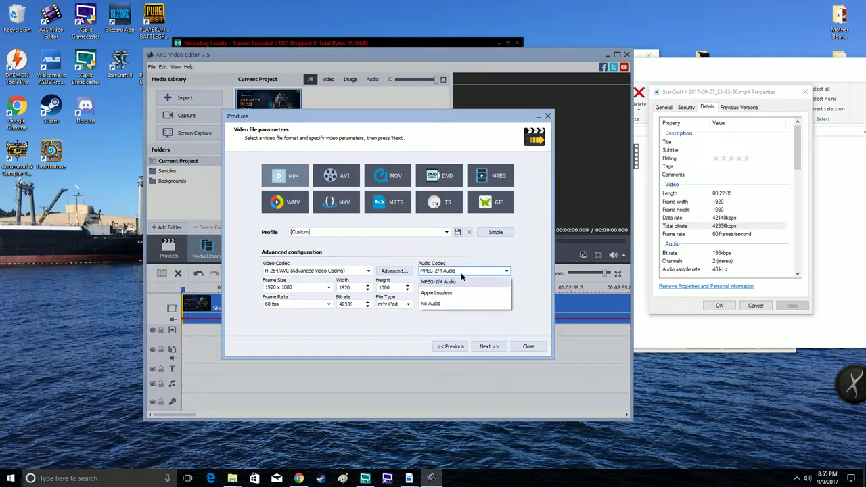
pyautogui.click(487, 274)
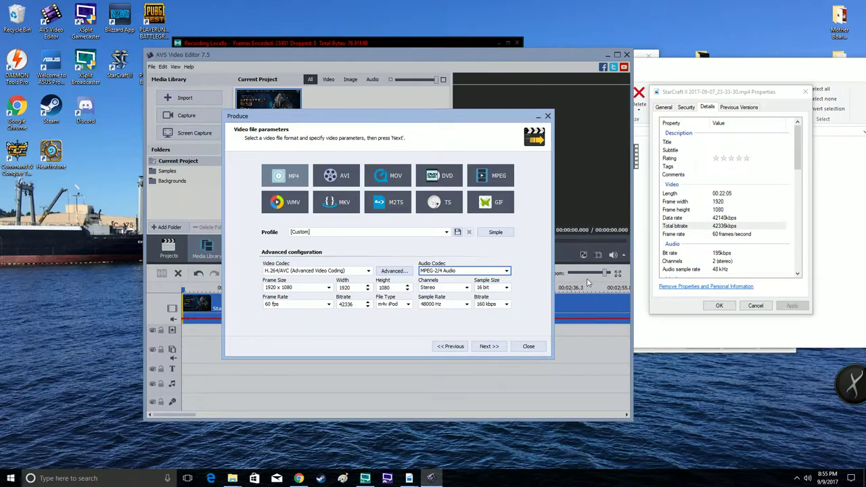
pyautogui.click(716, 269)
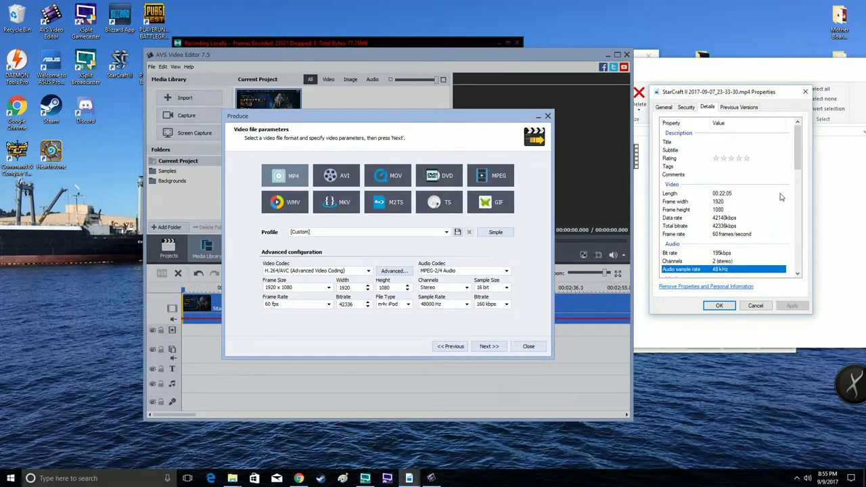
pyautogui.scroll(-1, 798, 158)
pyautogui.scroll(-1, 798, 158)
pyautogui.scroll(-1, 798, 158)
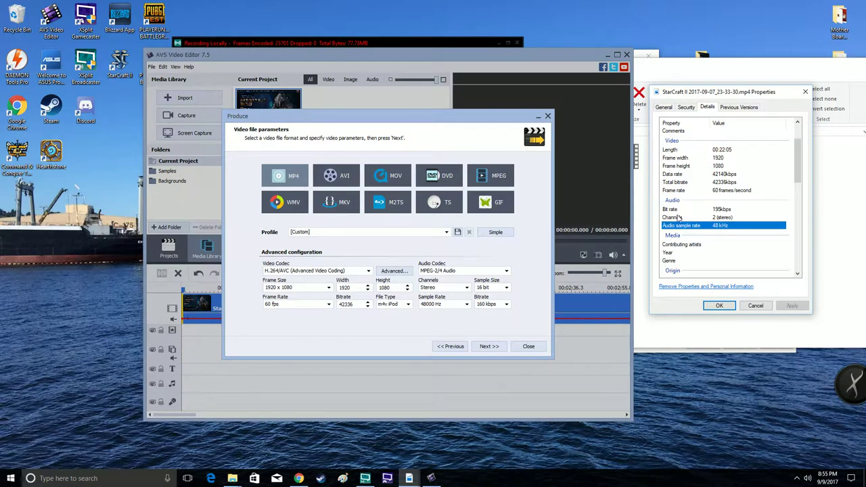
pyautogui.click(688, 218)
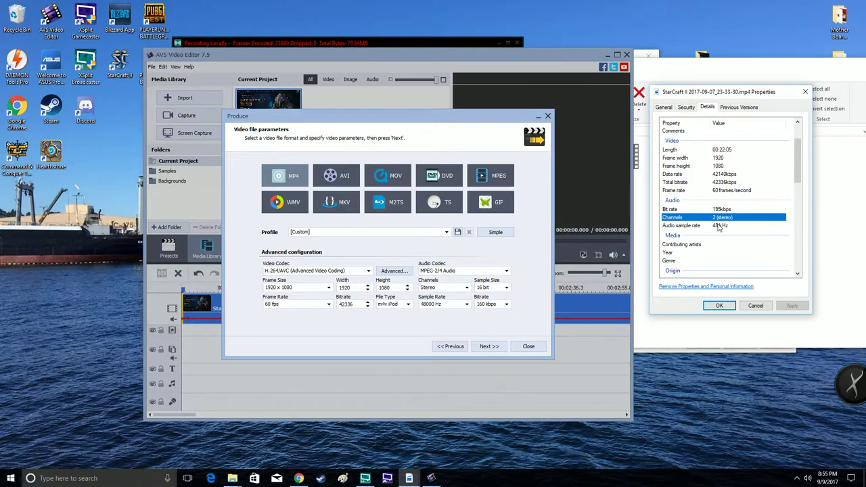
pyautogui.click(466, 288)
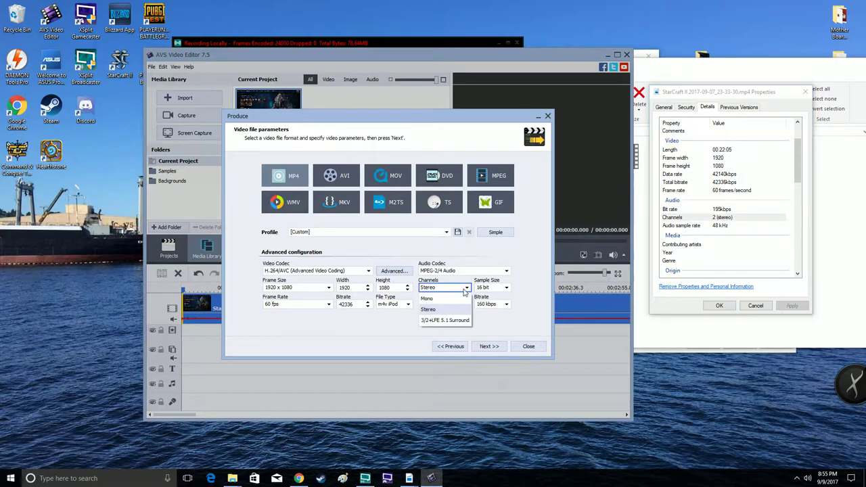
pyautogui.click(435, 310)
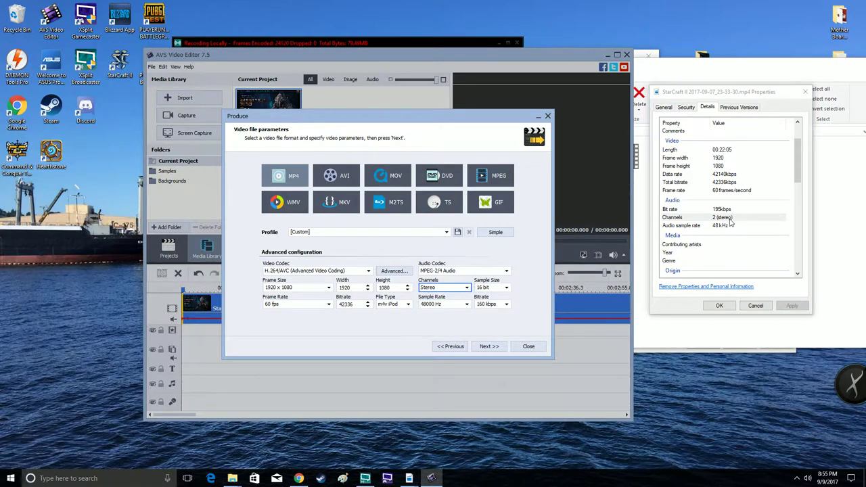
pyautogui.click(459, 288)
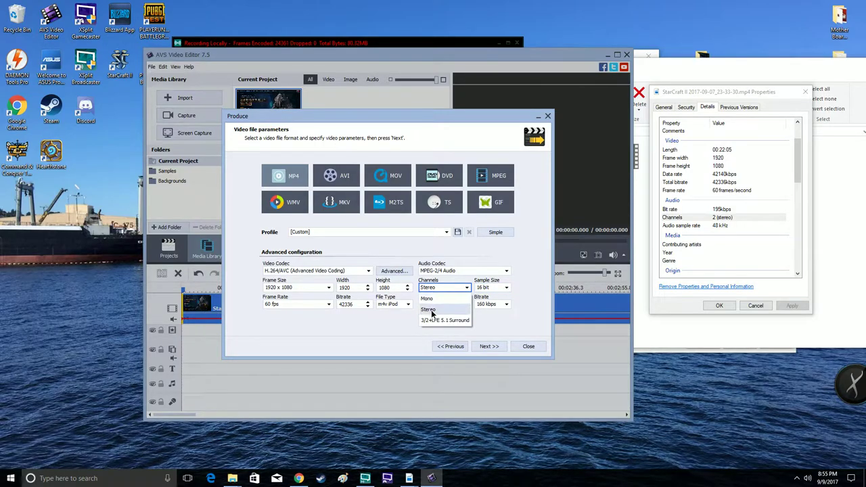
pyautogui.click(435, 311)
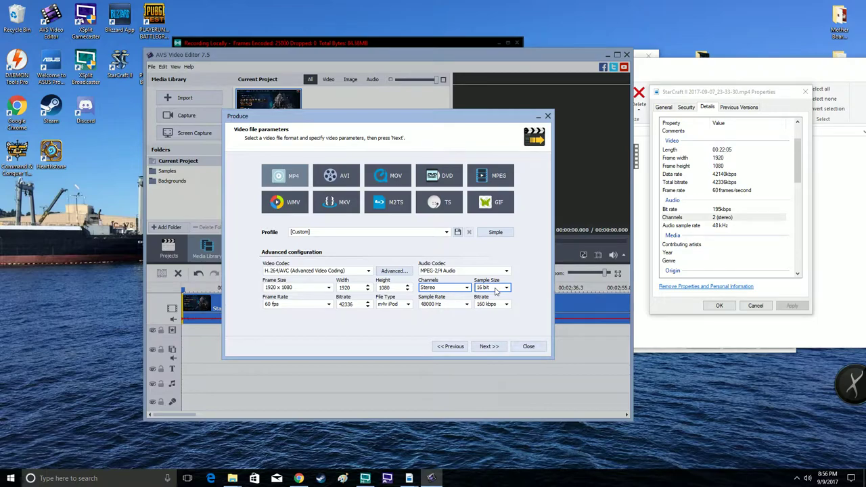
# Set the audio sample size to 32 bit
pyautogui.click(496, 288)
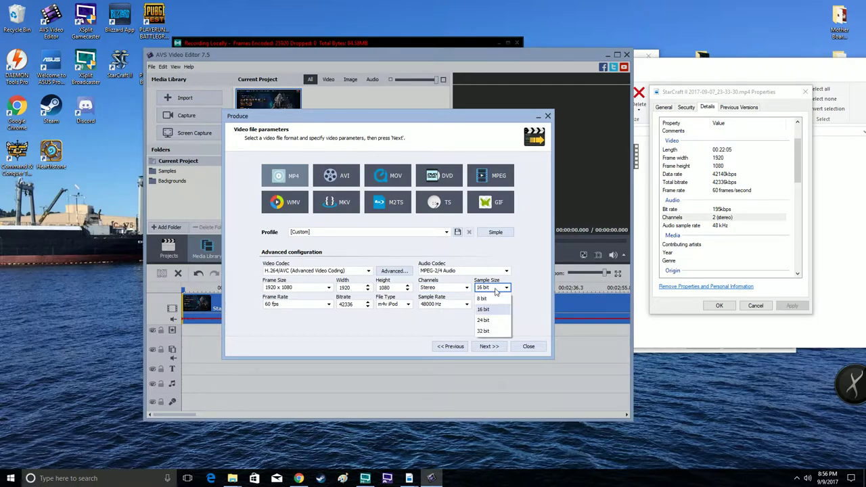
pyautogui.click(486, 331)
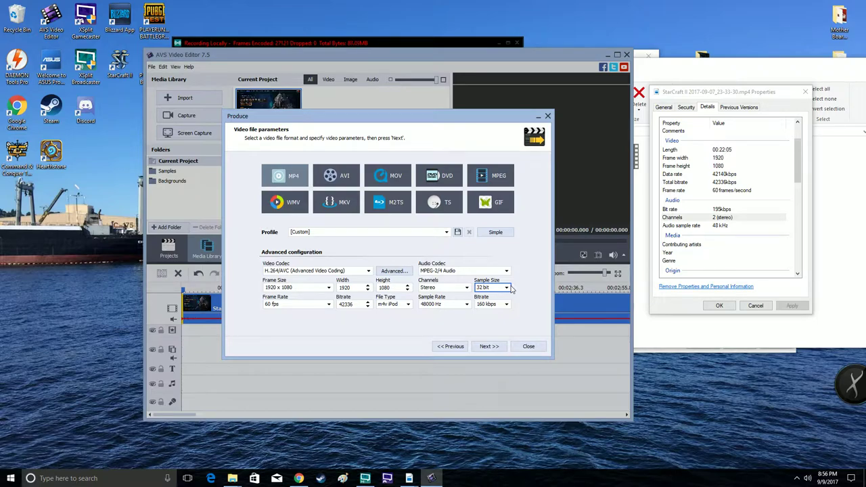
pyautogui.click(502, 290)
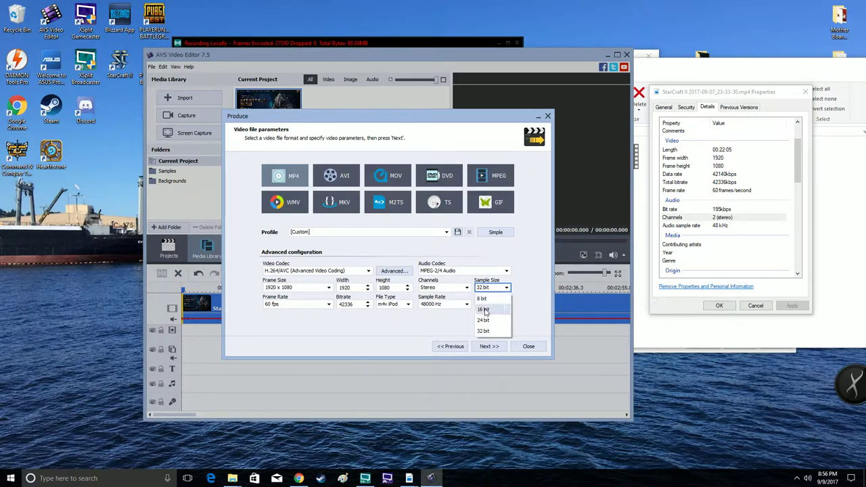
pyautogui.click(485, 309)
pyautogui.click(504, 289)
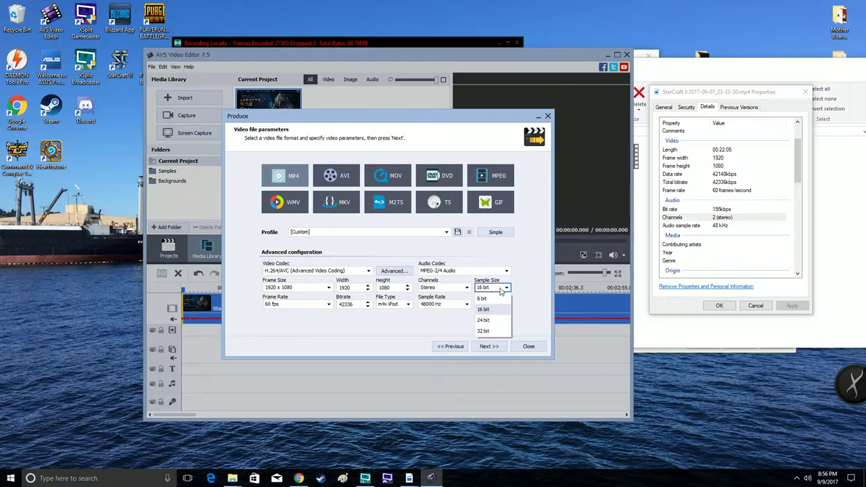
pyautogui.click(490, 332)
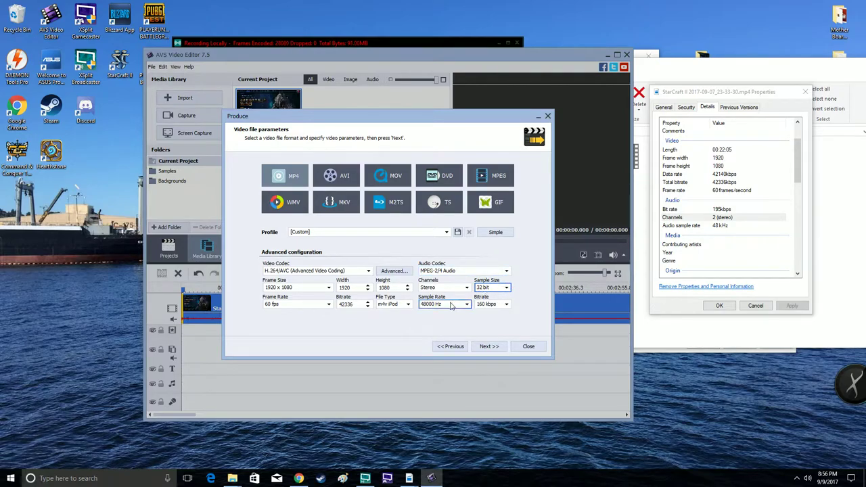
pyautogui.click(749, 220)
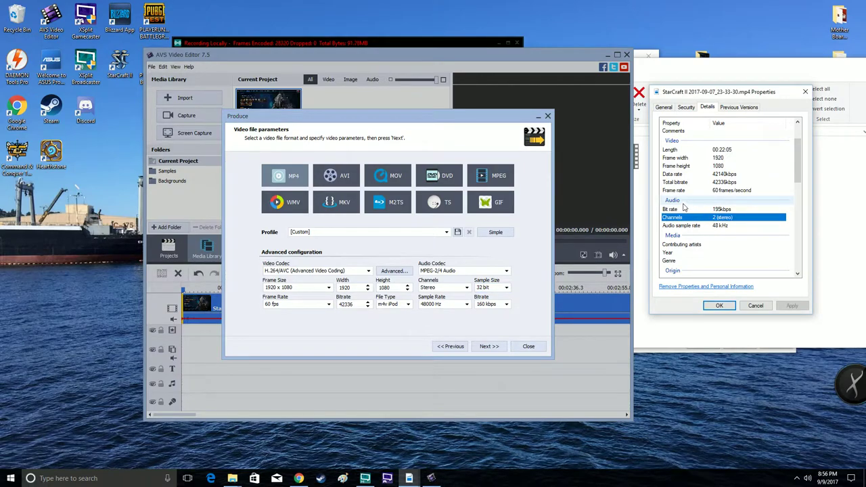
pyautogui.click(684, 226)
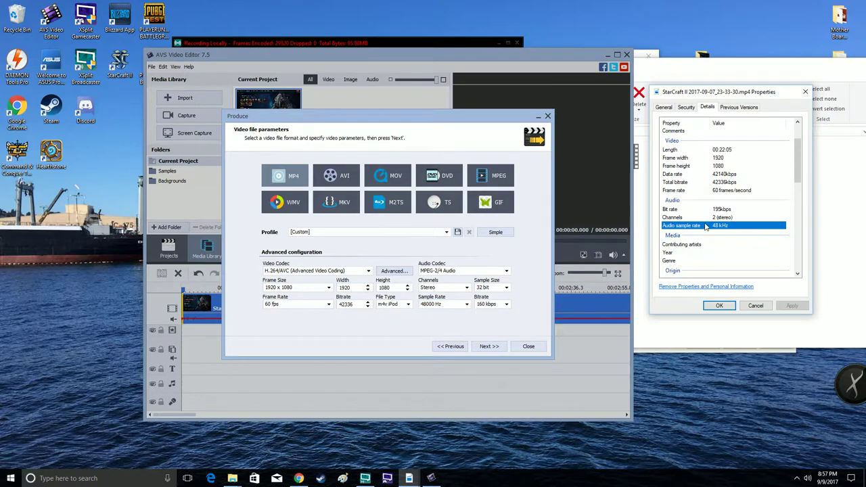
pyautogui.click(437, 306)
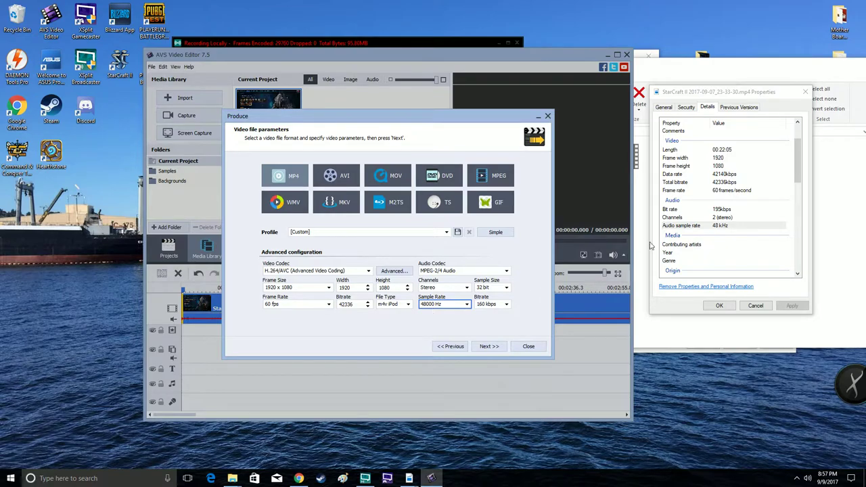
pyautogui.click(467, 305)
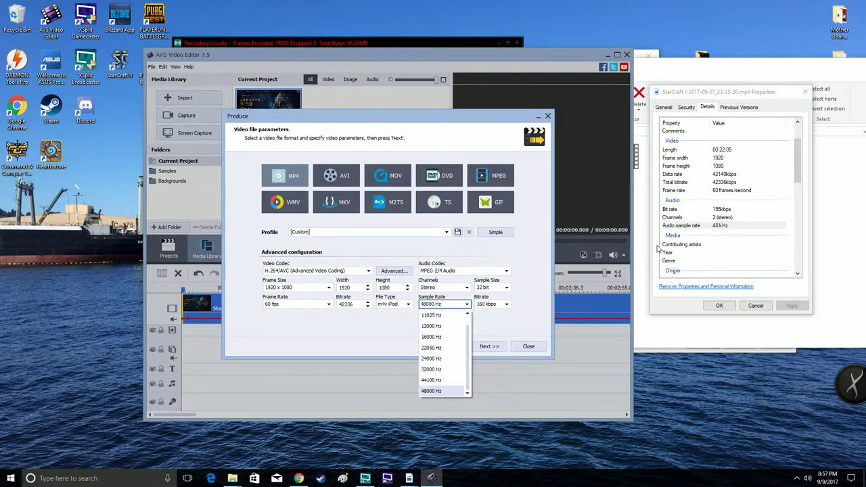
pyautogui.click(690, 229)
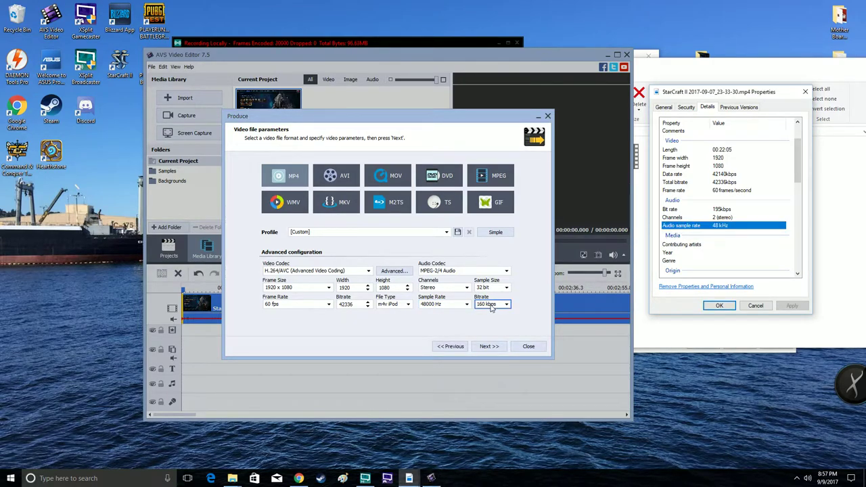
# Compare the original's 195 kbps audio bitrate and keep 192 kbps in the Bitrate dropdown
pyautogui.click(664, 212)
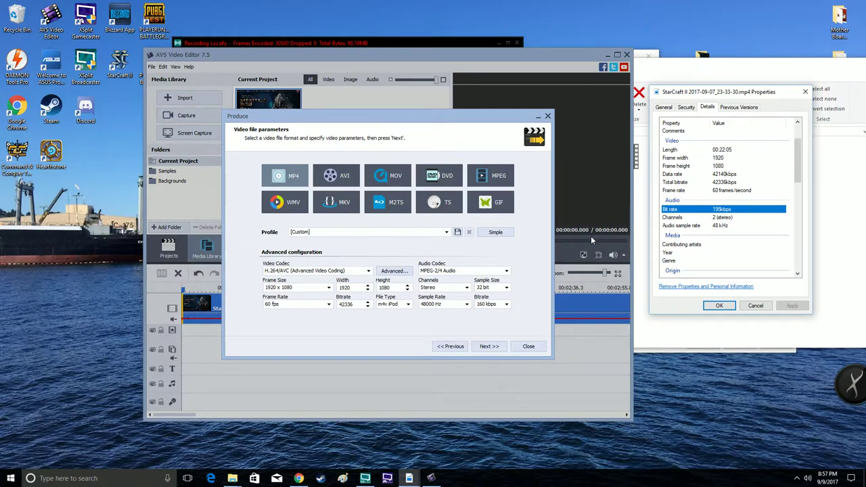
pyautogui.click(494, 306)
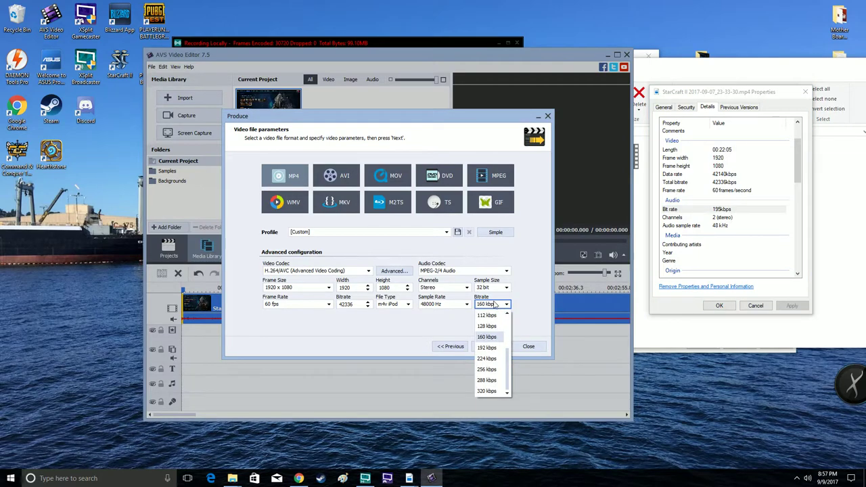
pyautogui.click(486, 347)
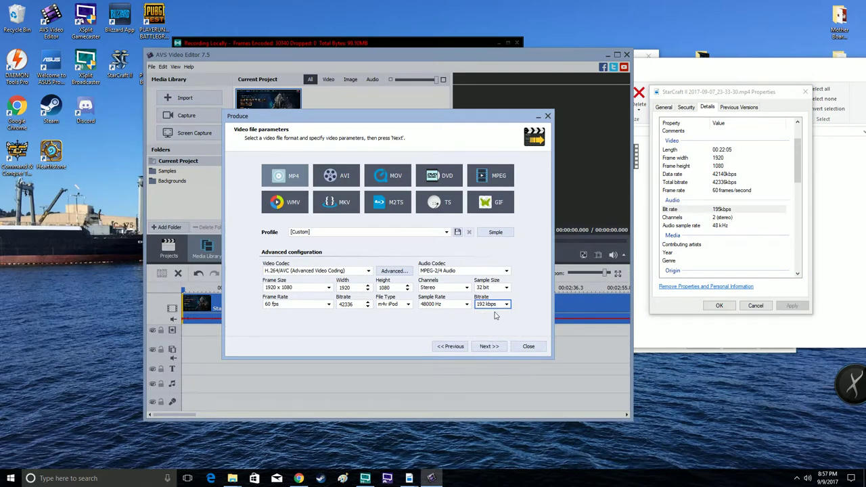
pyautogui.click(495, 306)
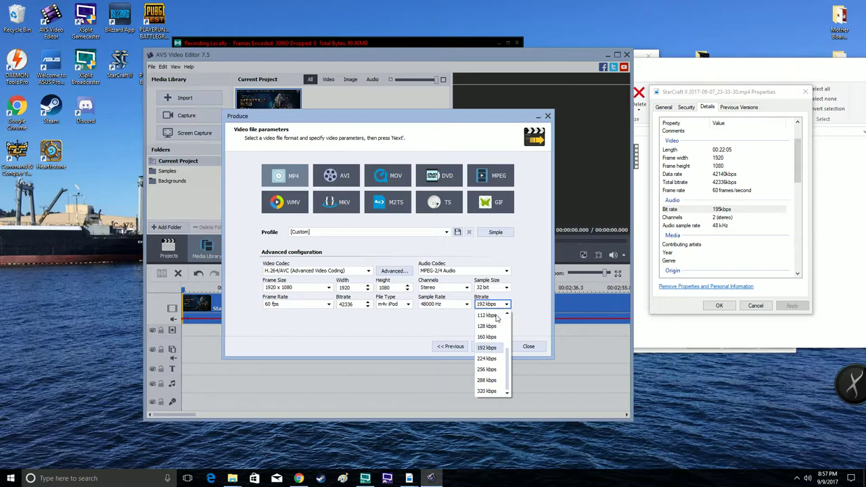
pyautogui.click(492, 348)
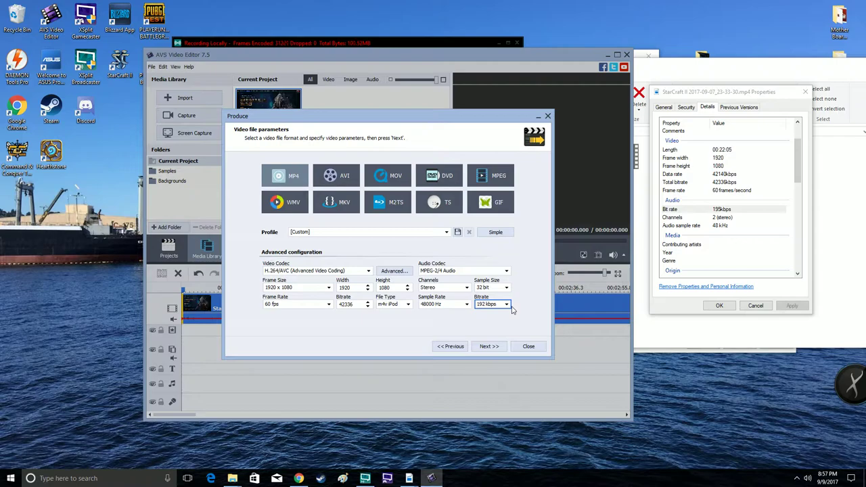
pyautogui.click(485, 305)
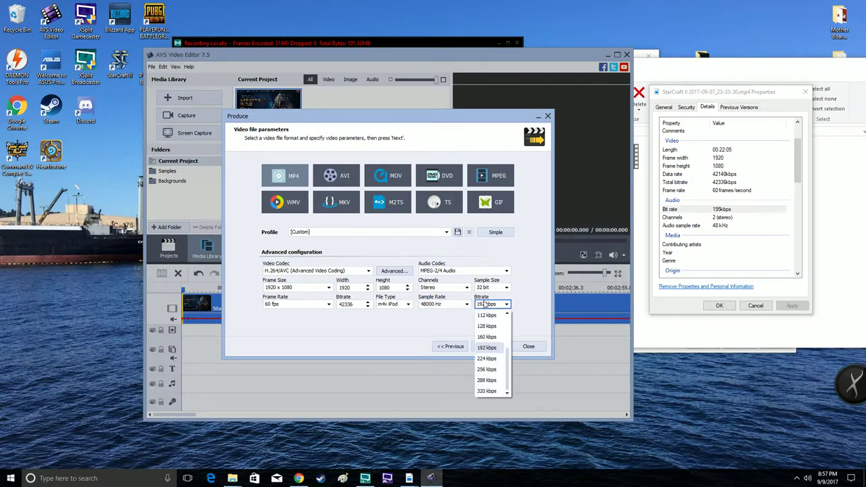
pyautogui.click(485, 306)
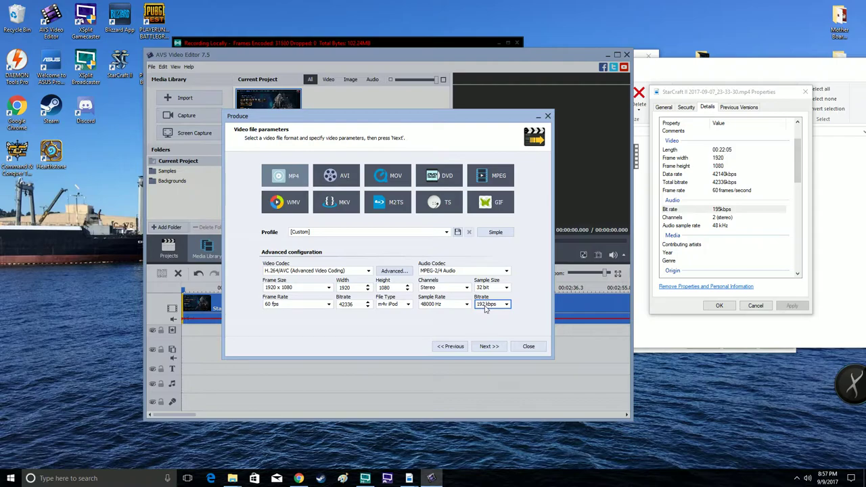
pyautogui.click(485, 306)
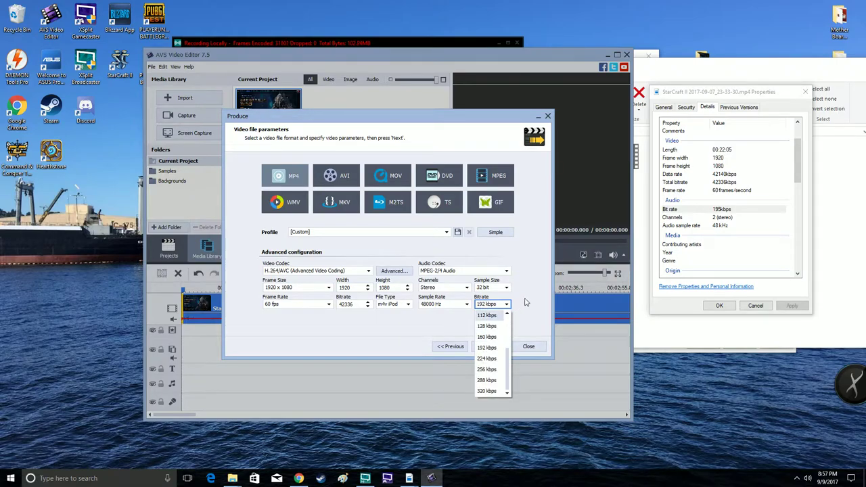
pyautogui.click(486, 307)
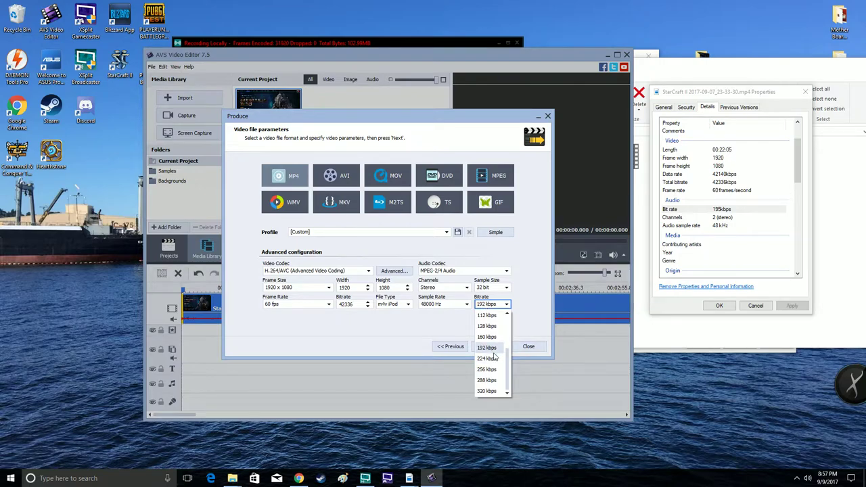
pyautogui.click(524, 314)
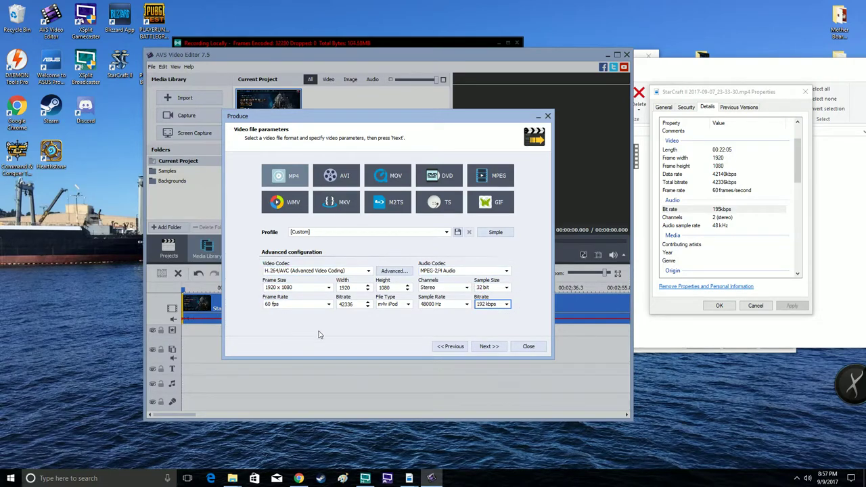
# Name the output file 'Dehaka Walk-through' in place of Untitled
pyautogui.click(489, 346)
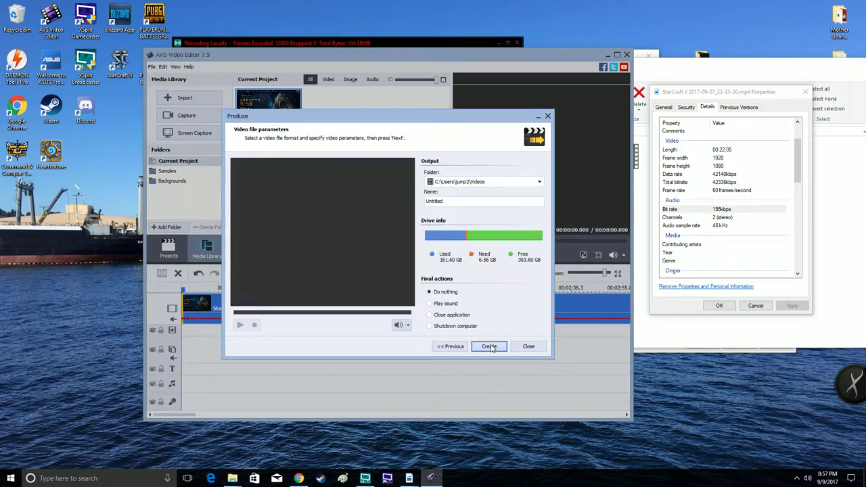
pyautogui.click(427, 201)
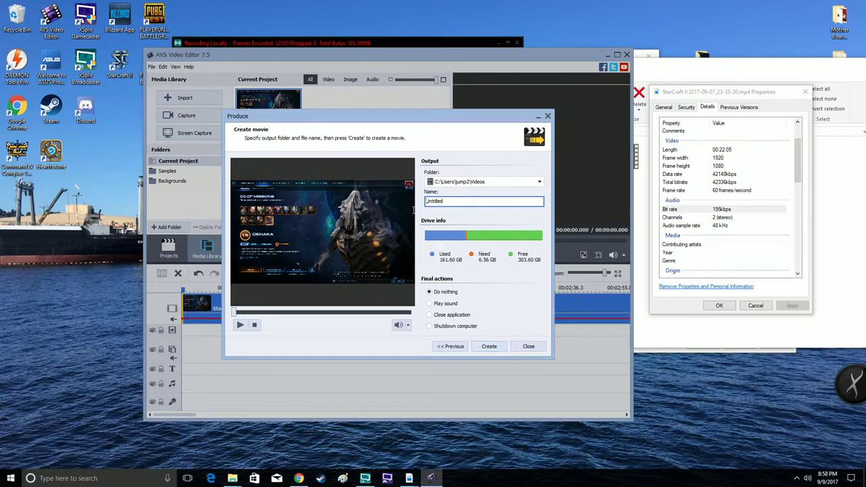
pyautogui.moveTo(454, 200); pyautogui.dragTo(418, 211)
pyautogui.write('Tes')
pyautogui.write('2')
pyautogui.write('D')
pyautogui.write('Wal')
pyautogui.write('through')
# Keep the Videos folder, start encoding the MP4, and pause it at 0.6%
pyautogui.click(476, 186)
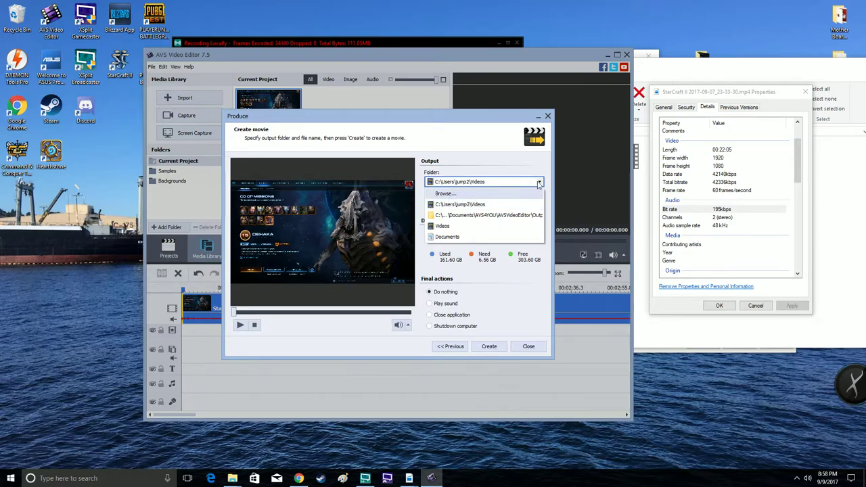
pyautogui.click(465, 182)
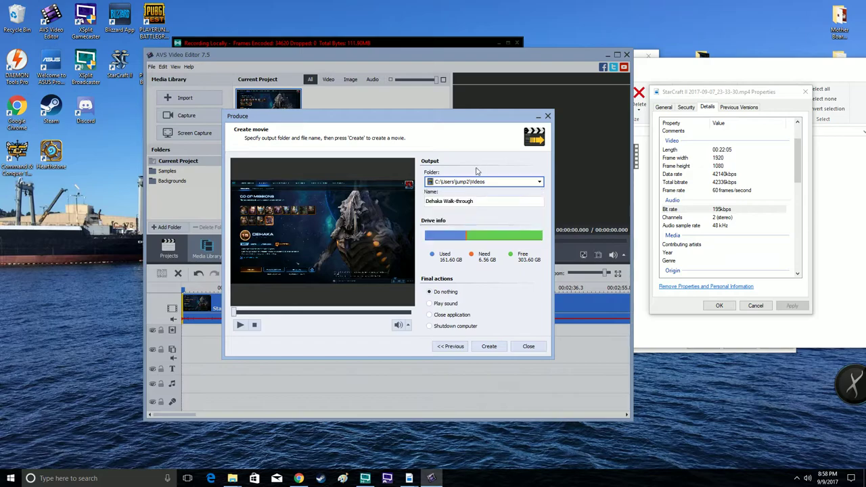
pyautogui.click(486, 349)
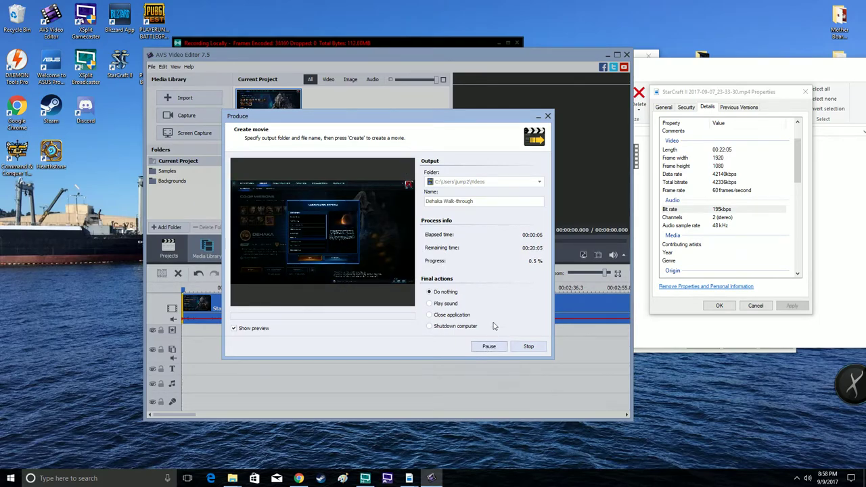
pyautogui.click(488, 347)
# Play the original StarCraft II mp4 in Movies & TV, skip ahead twice, then exit
pyautogui.click(697, 338)
pyautogui.doubleClick(570, 161)
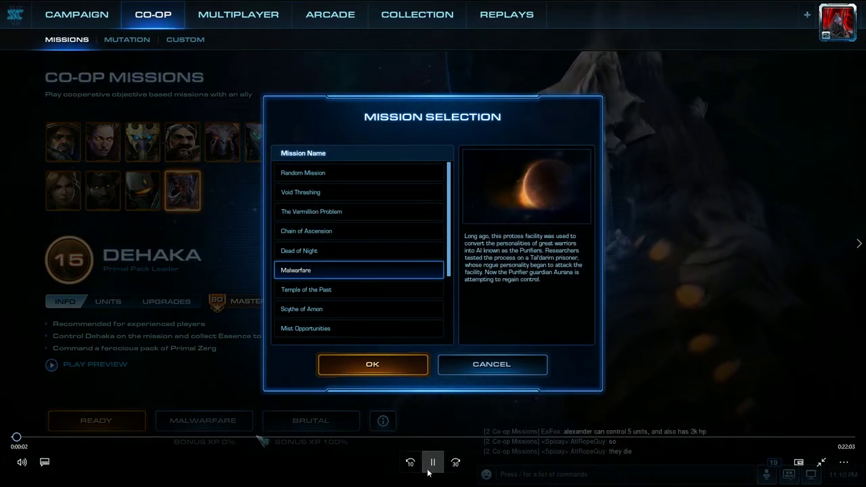
pyautogui.click(405, 437)
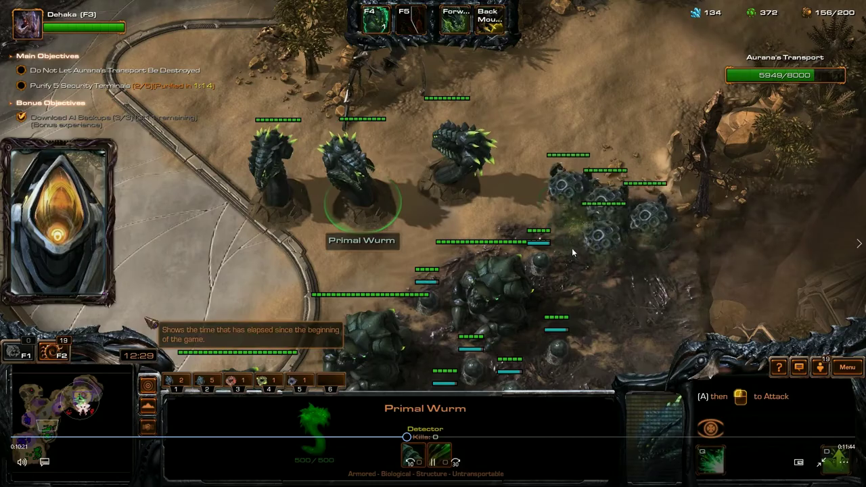
pyautogui.click(450, 438)
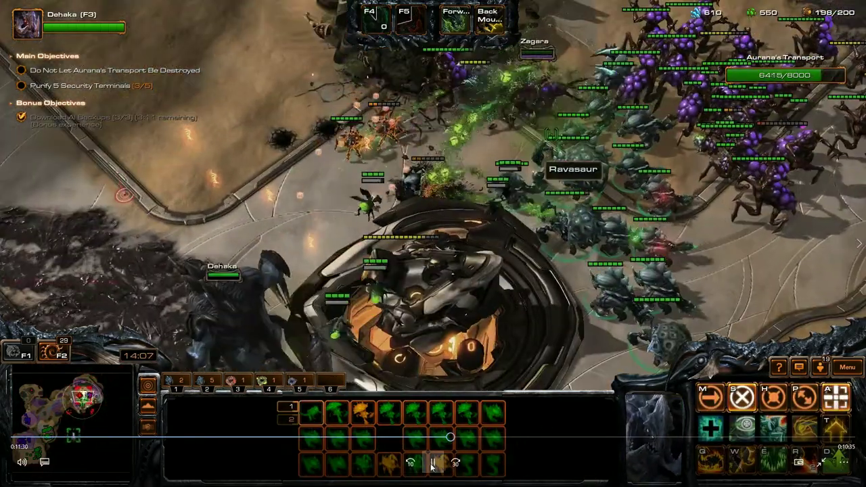
pyautogui.click(827, 469)
# Play Test1.m4v and skip ahead through about 0:13, 0:14, 0:16 and 0:19
pyautogui.click(854, 5)
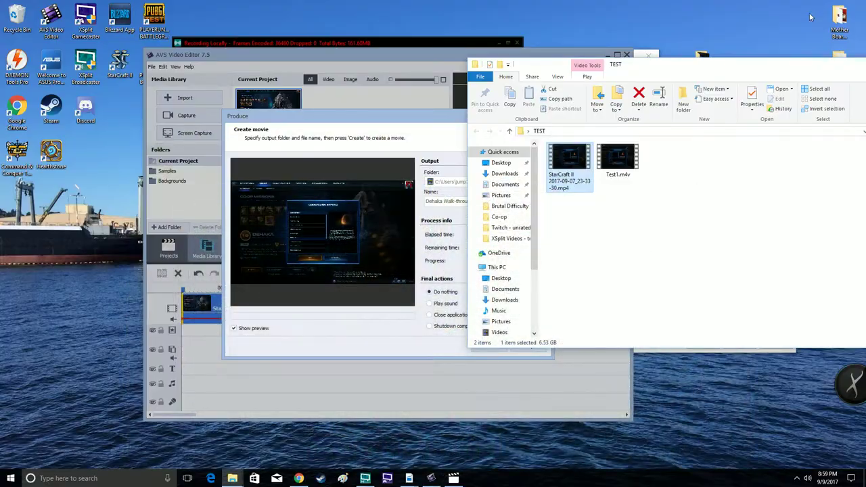
pyautogui.doubleClick(624, 160)
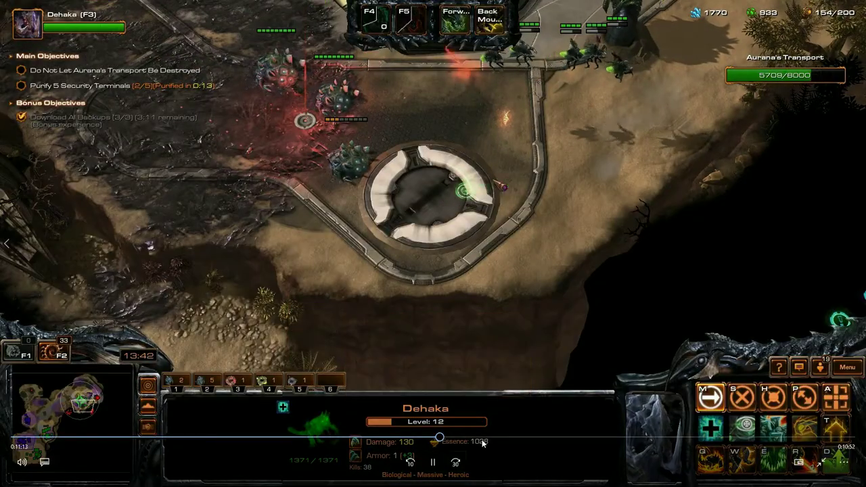
pyautogui.moveTo(448, 439); pyautogui.dragTo(519, 439)
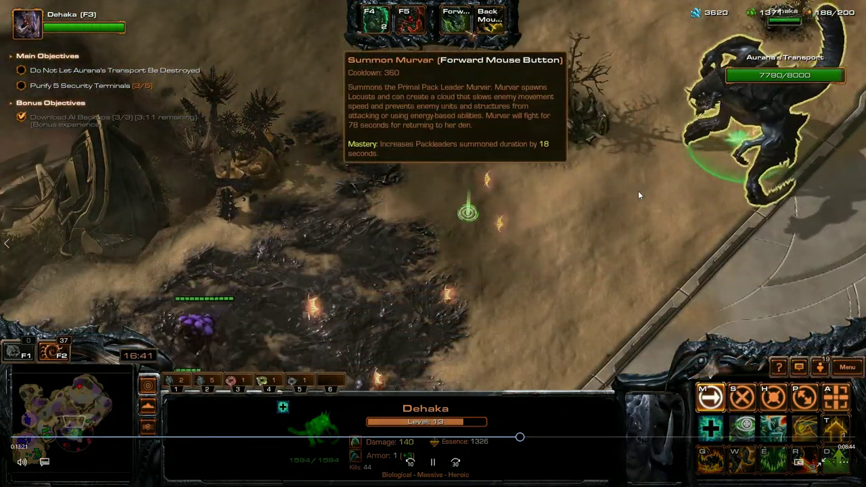
pyautogui.click(551, 438)
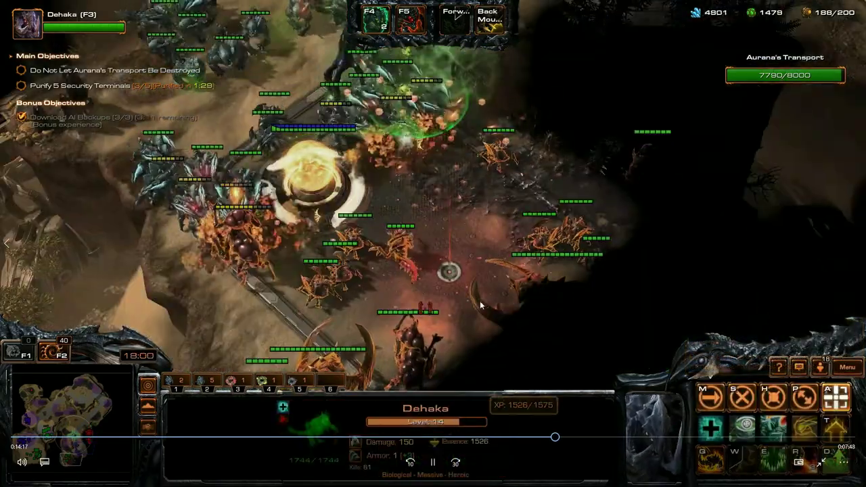
pyautogui.click(628, 438)
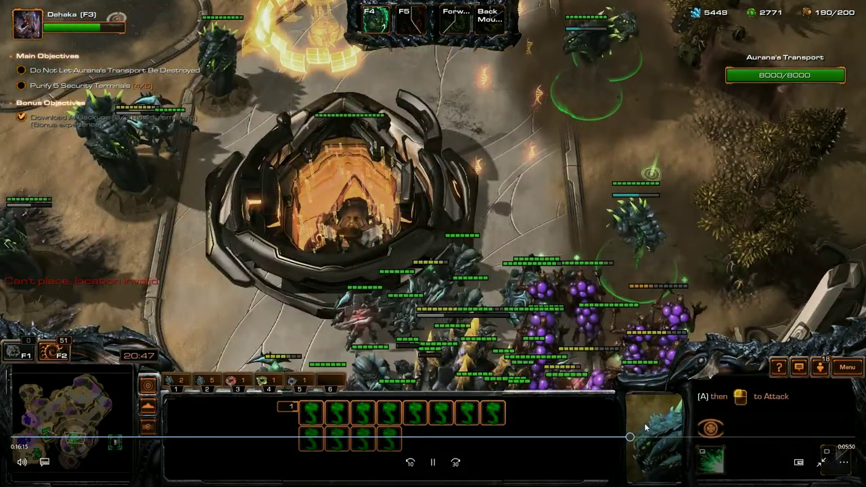
pyautogui.click(712, 438)
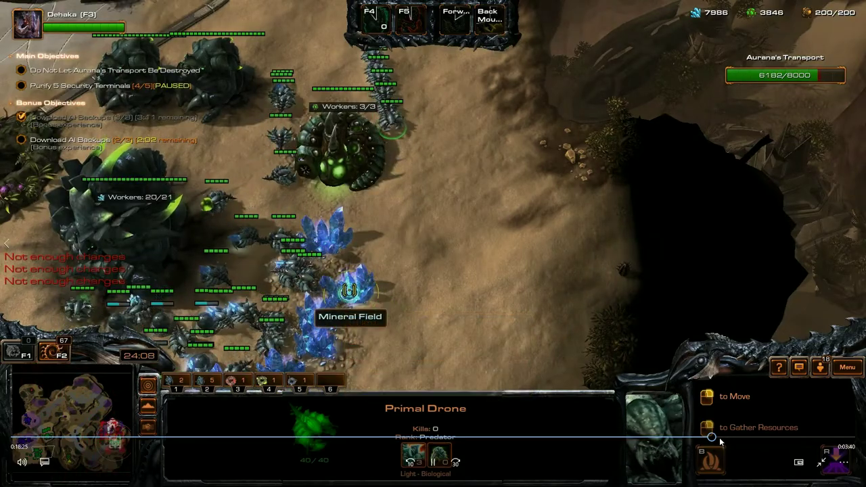
pyautogui.click(753, 437)
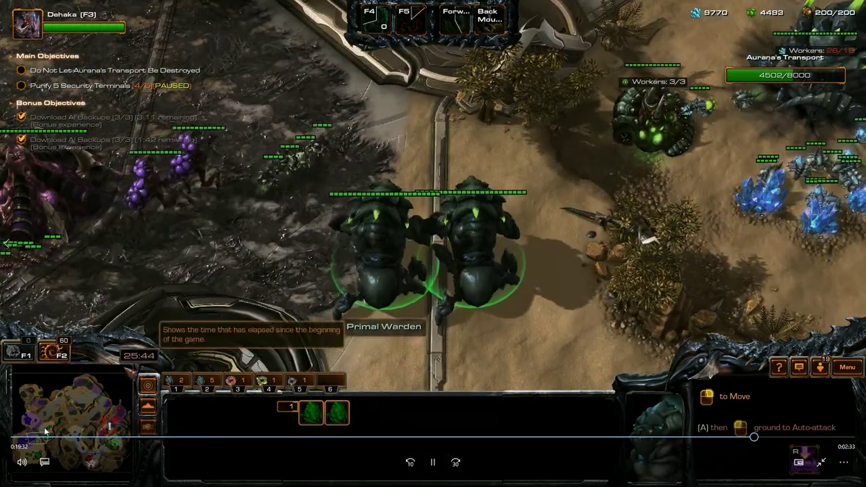
# Return to the start, pause at about 0:36 on the Dehaka Ascension screen, then reopen Test1
pyautogui.click(19, 437)
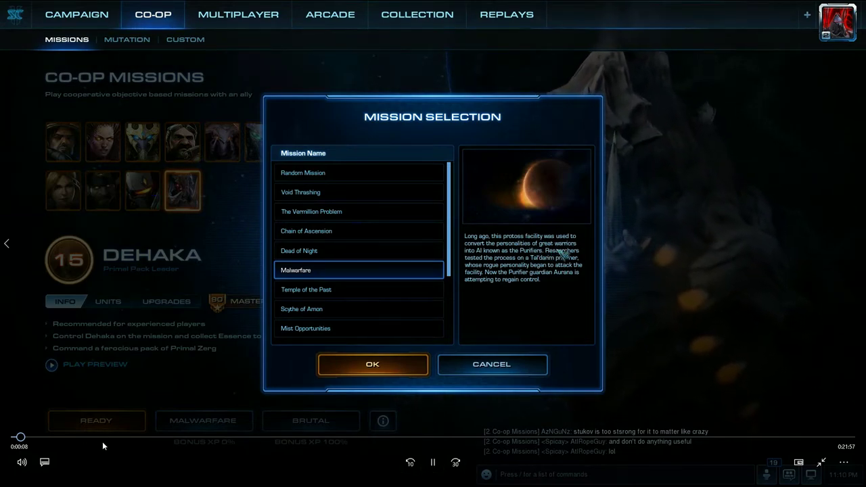
pyautogui.click(38, 437)
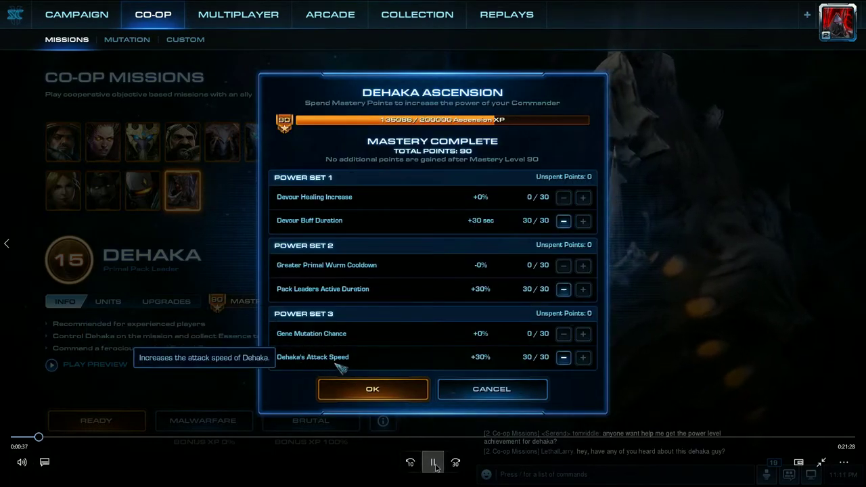
pyautogui.click(433, 462)
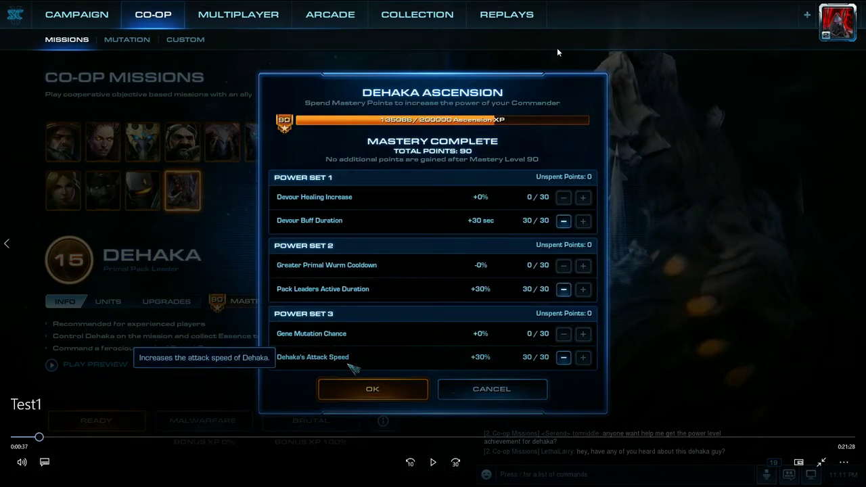
pyautogui.click(822, 463)
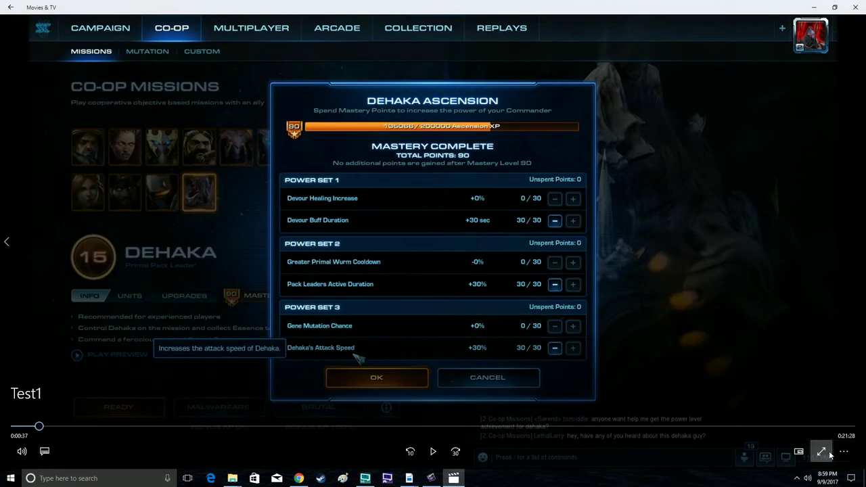
pyautogui.click(816, 8)
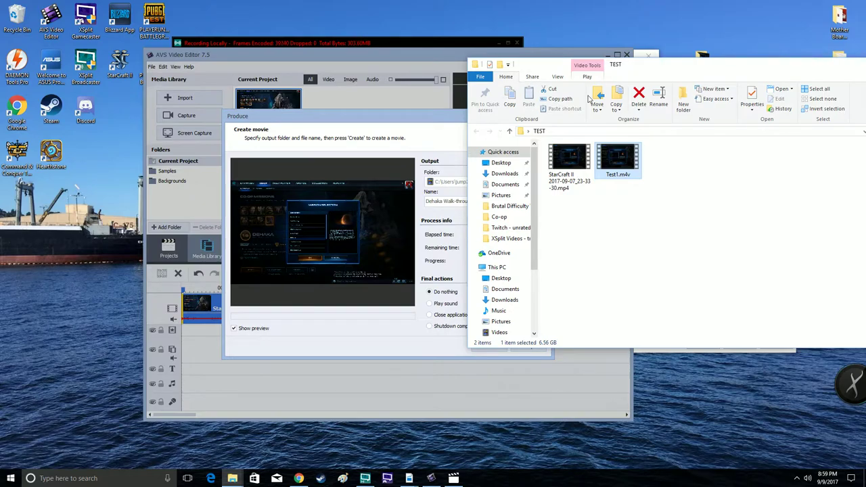
pyautogui.doubleClick(614, 163)
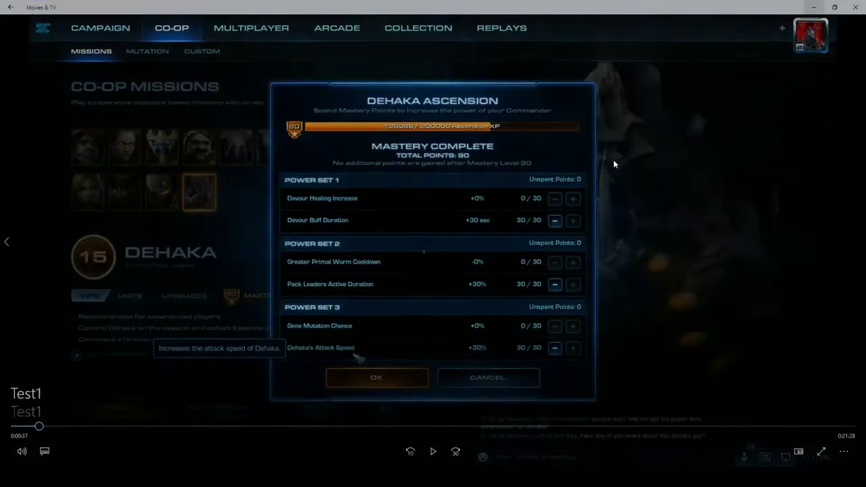
# Close Test1 in Movies & TV, restore the export paused at 0.6%, and open XSplit's Outputs menu
pyautogui.click(857, 8)
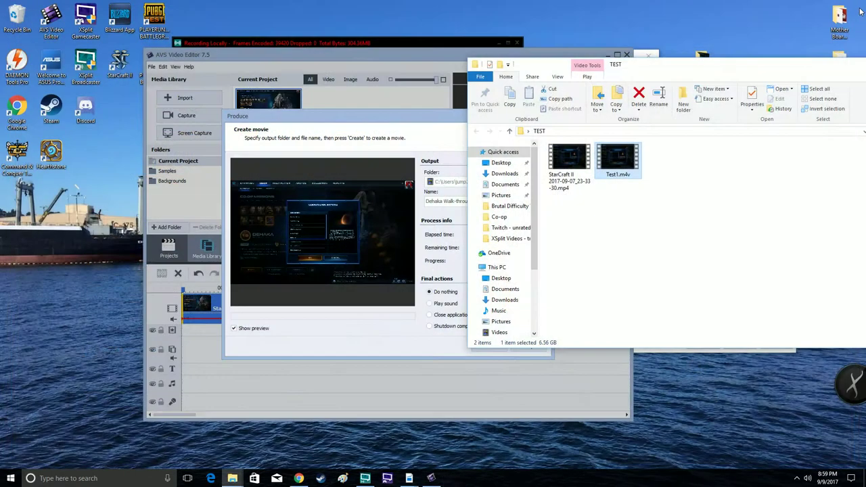
pyautogui.moveTo(564, 229); pyautogui.dragTo(623, 144)
pyautogui.click(646, 207)
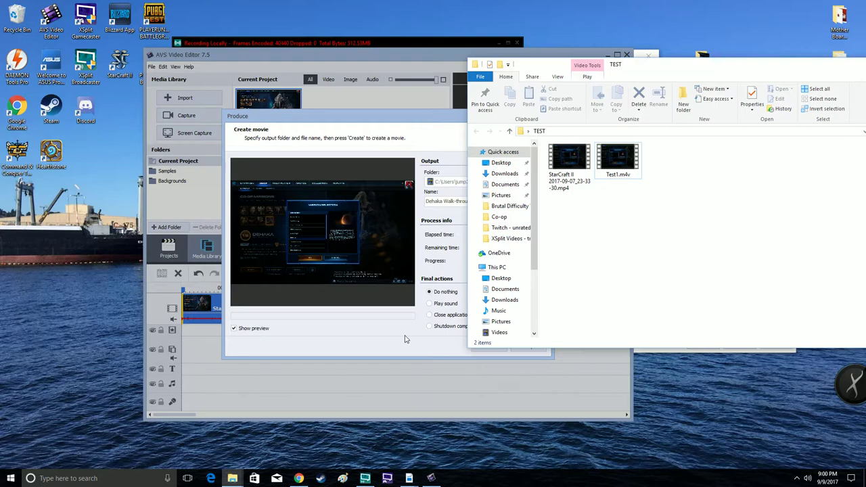
pyautogui.click(417, 337)
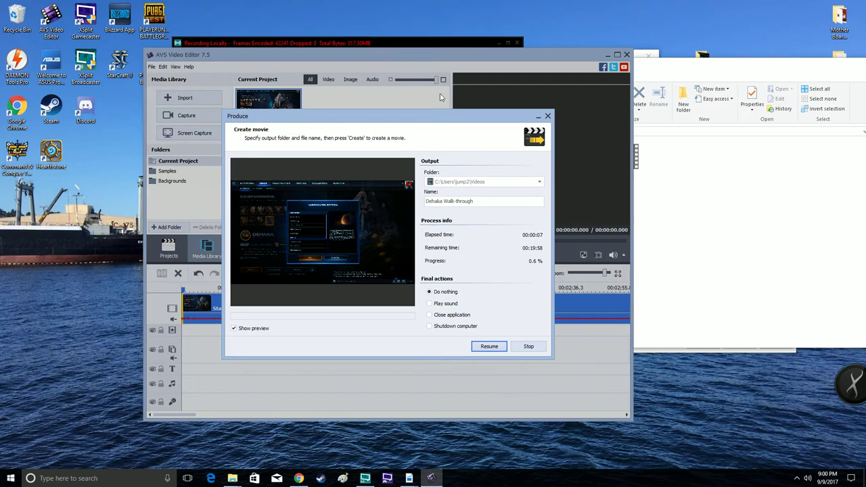
pyautogui.click(417, 43)
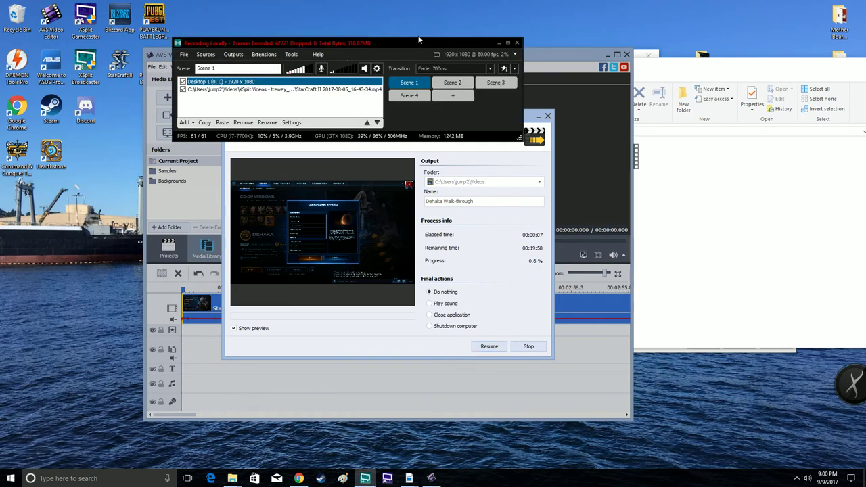
pyautogui.click(231, 55)
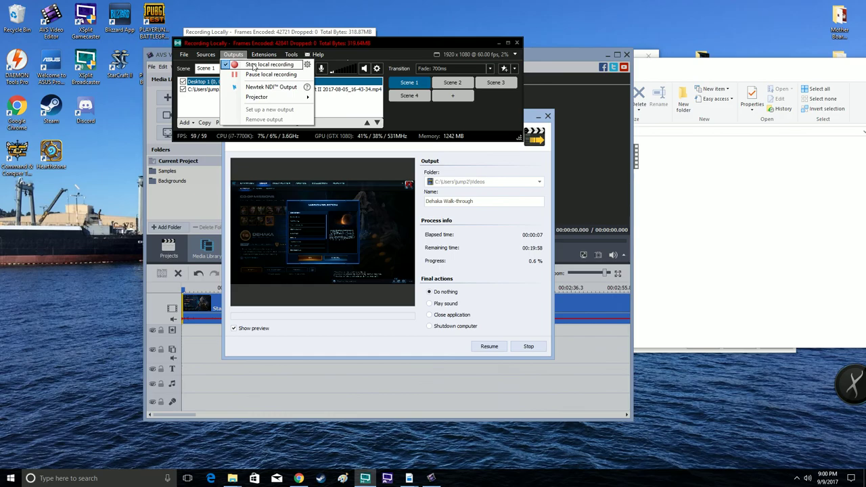